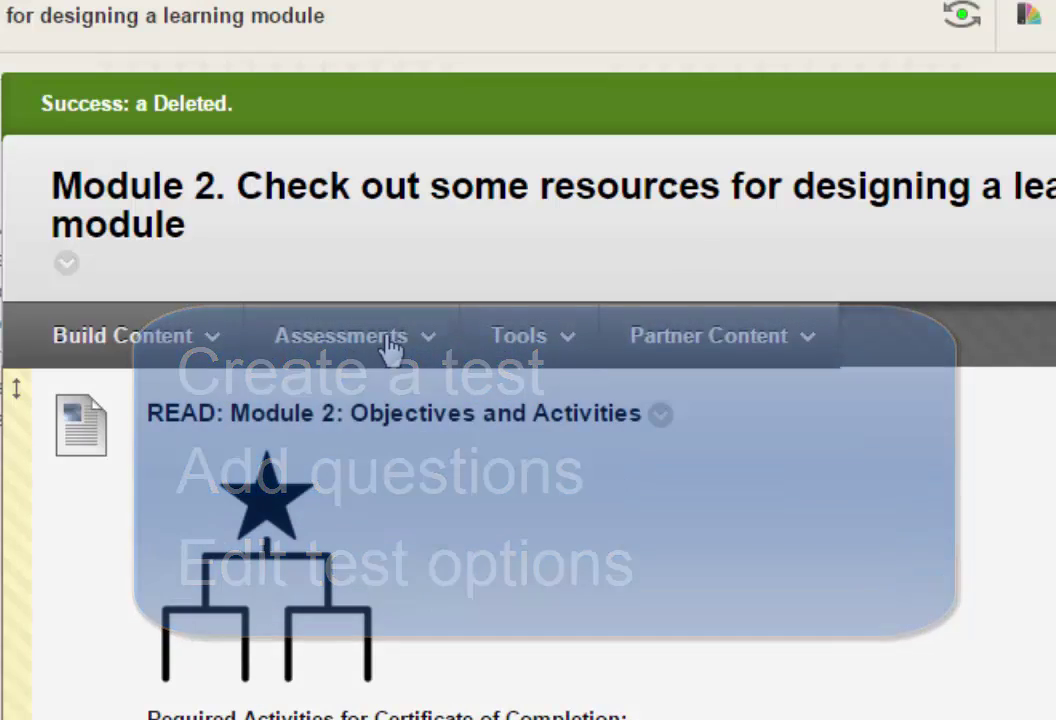
# Create a new test named "Test Item Showcase" in the Module 2 content area and submit its information
pyautogui.click(390, 340)
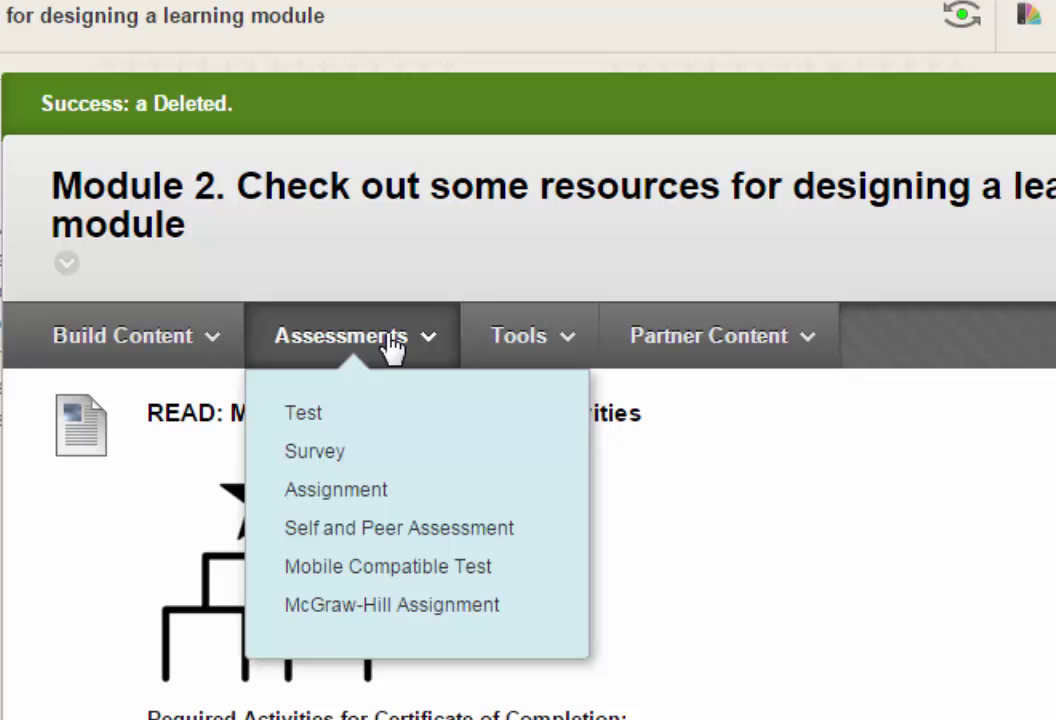
pyautogui.click(315, 425)
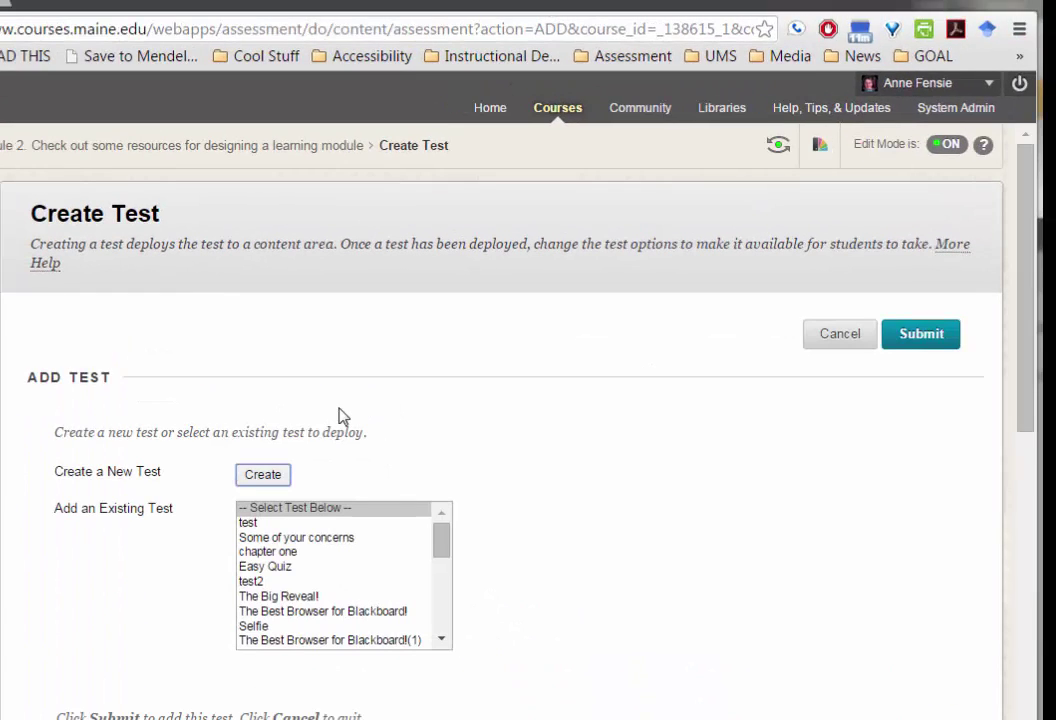
pyautogui.click(263, 475)
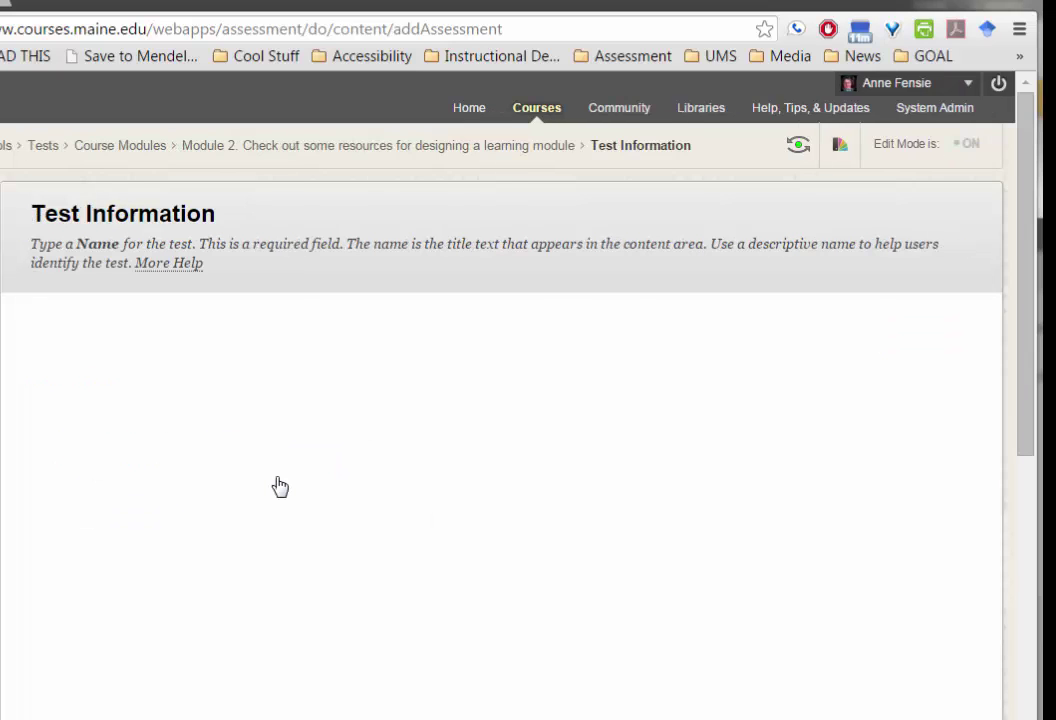
pyautogui.click(278, 431)
pyautogui.write('Test Item Showcase')
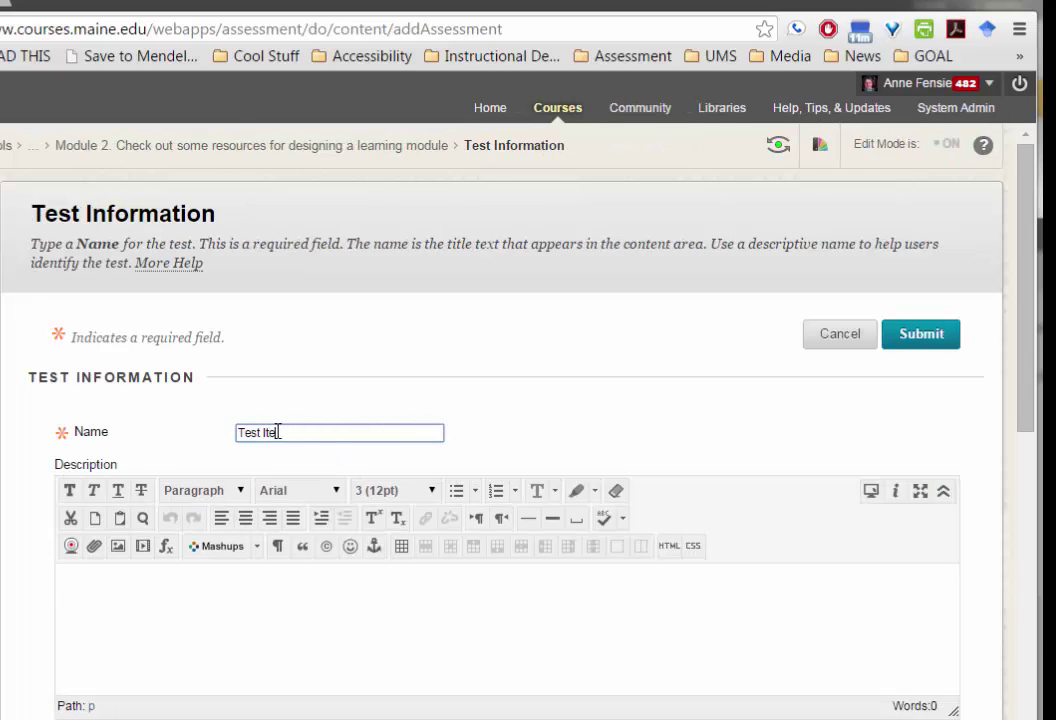
pyautogui.click(921, 334)
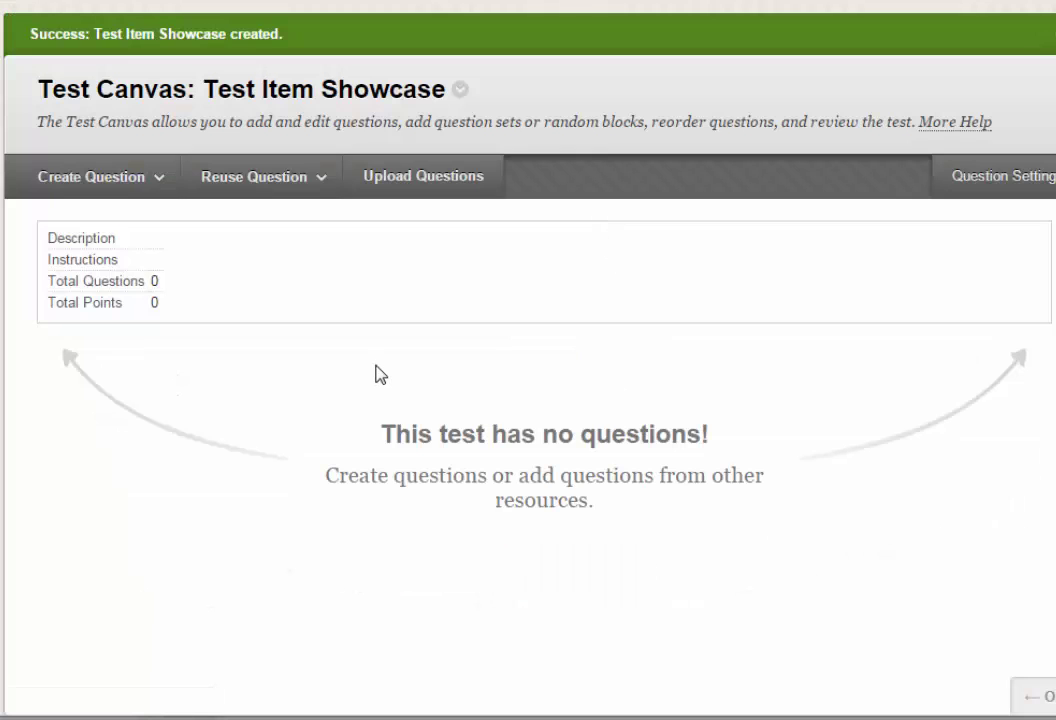
# Add a True/False question to the test with the question text "2 + 3 = 5"
pyautogui.click(138, 188)
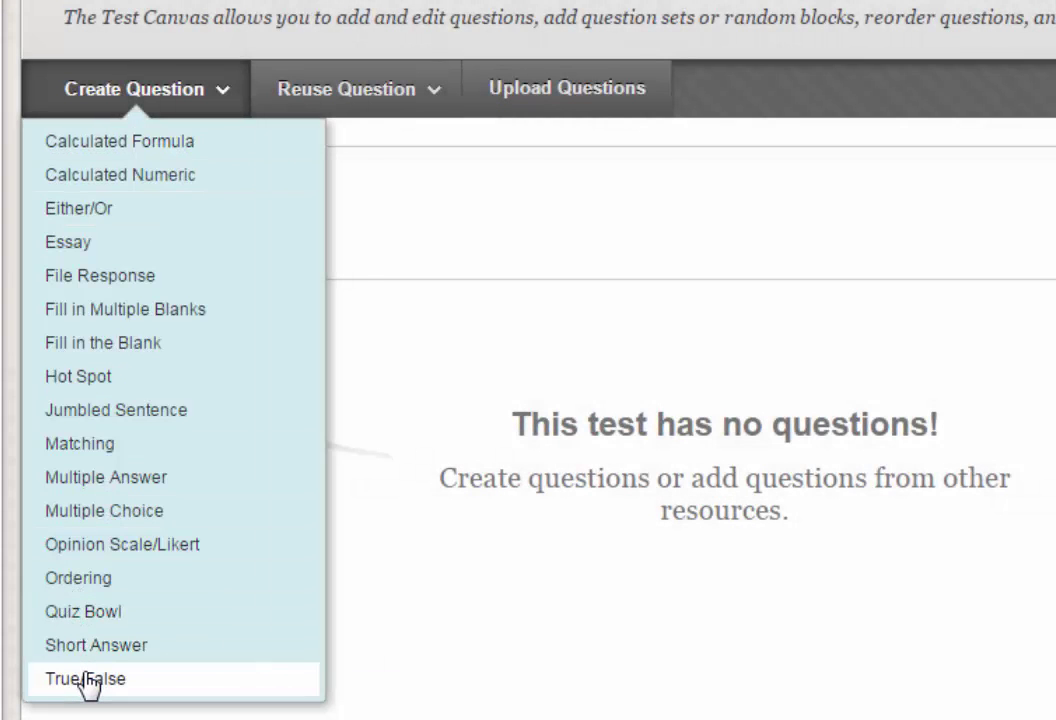
pyautogui.click(86, 679)
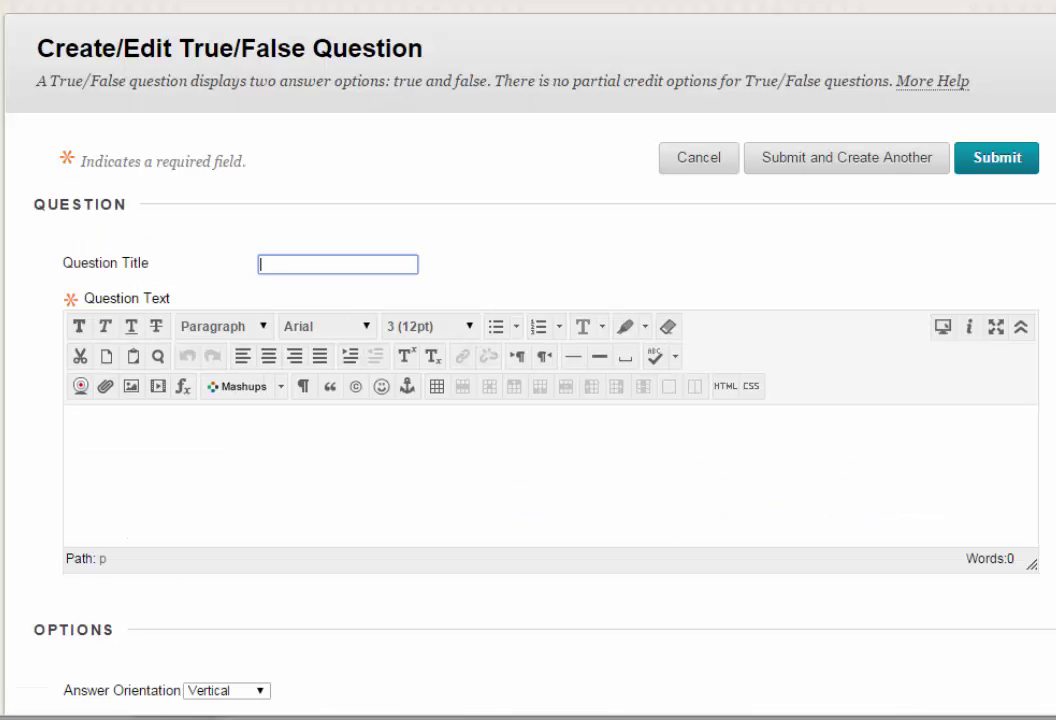
pyautogui.click(264, 462)
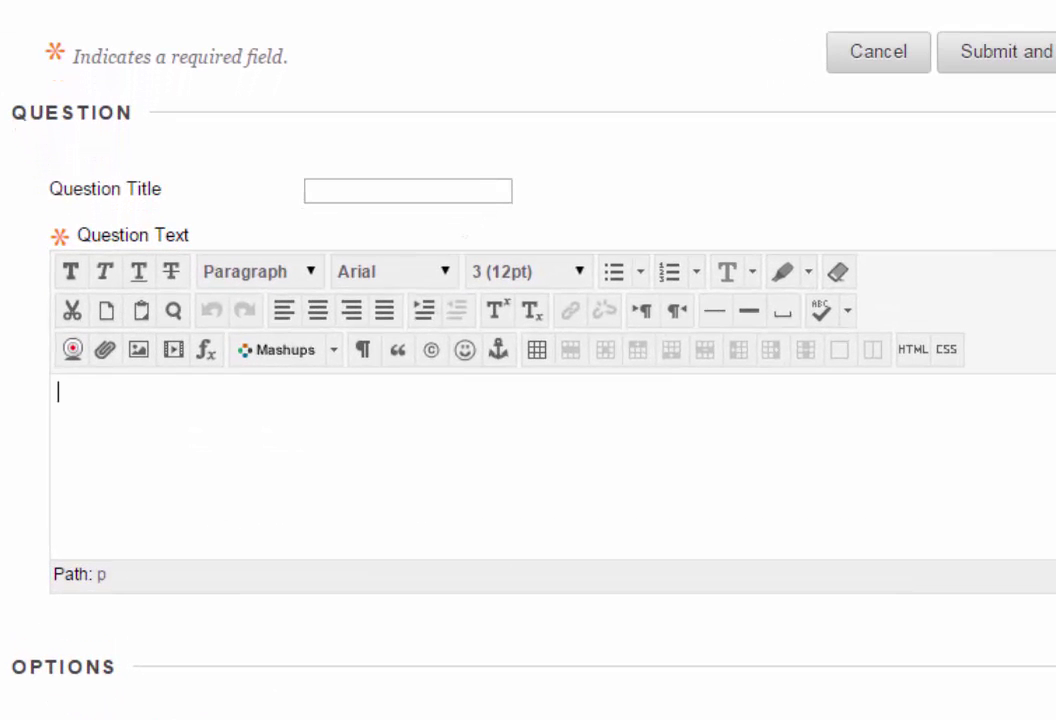
pyautogui.write('2 + 3 = 5')
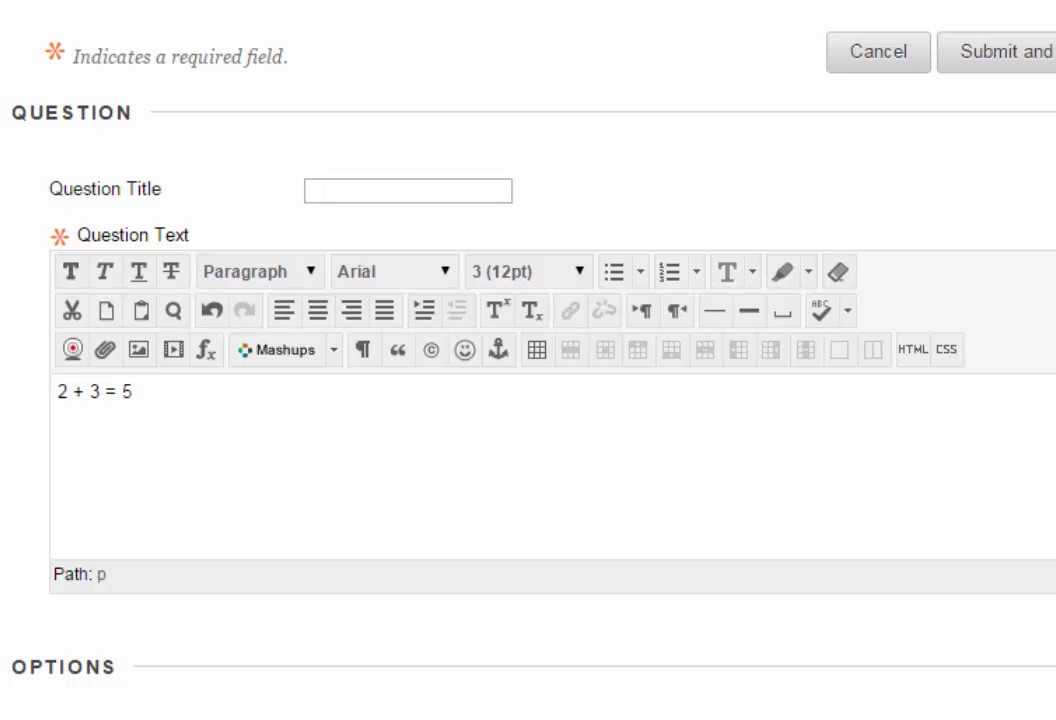
# Mark True as the correct answer with vertical answer orientation, and submit the True/False question without feedback
pyautogui.scroll(-7, 943, 690)
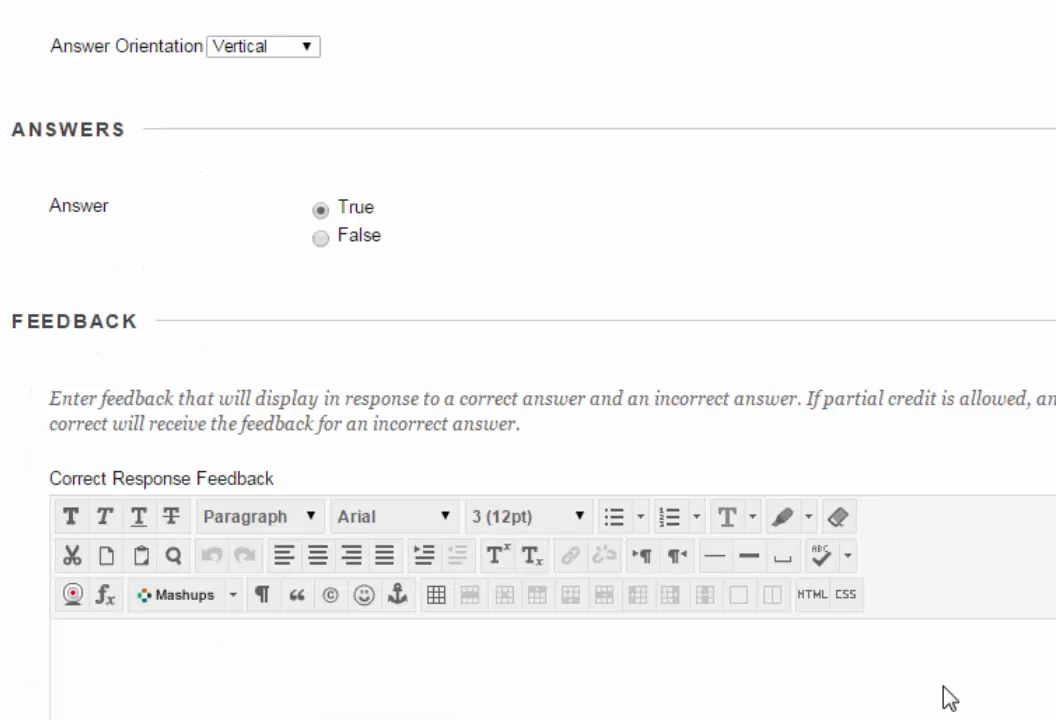
pyautogui.click(306, 47)
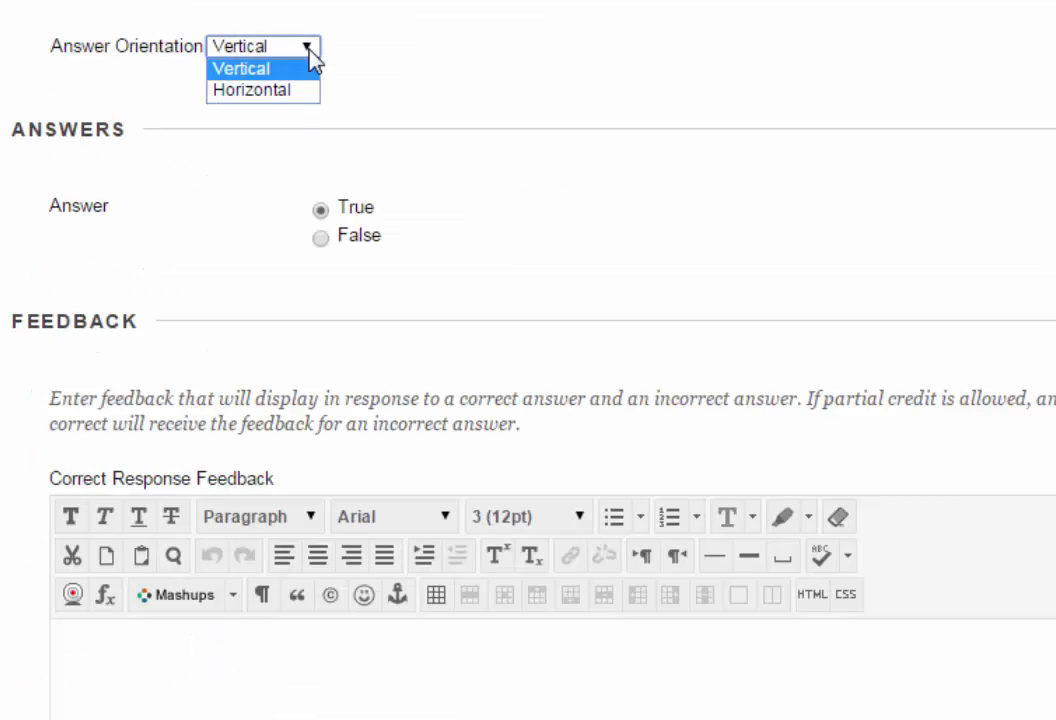
pyautogui.click(310, 55)
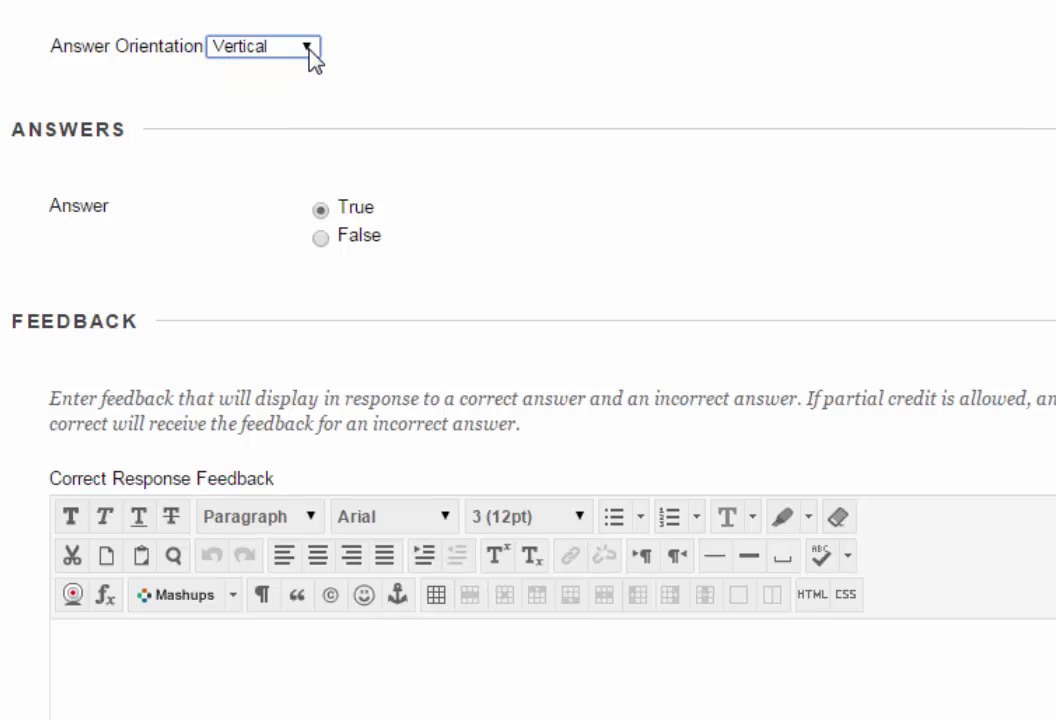
pyautogui.click(319, 237)
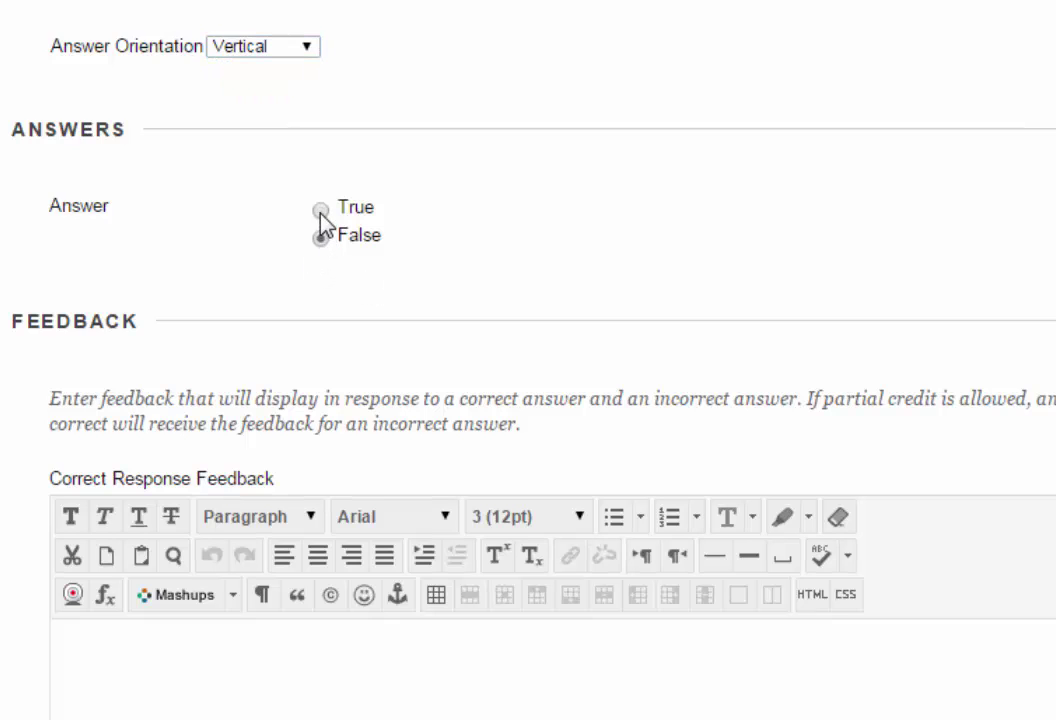
pyautogui.click(320, 211)
pyautogui.scroll(-4, 778, 288)
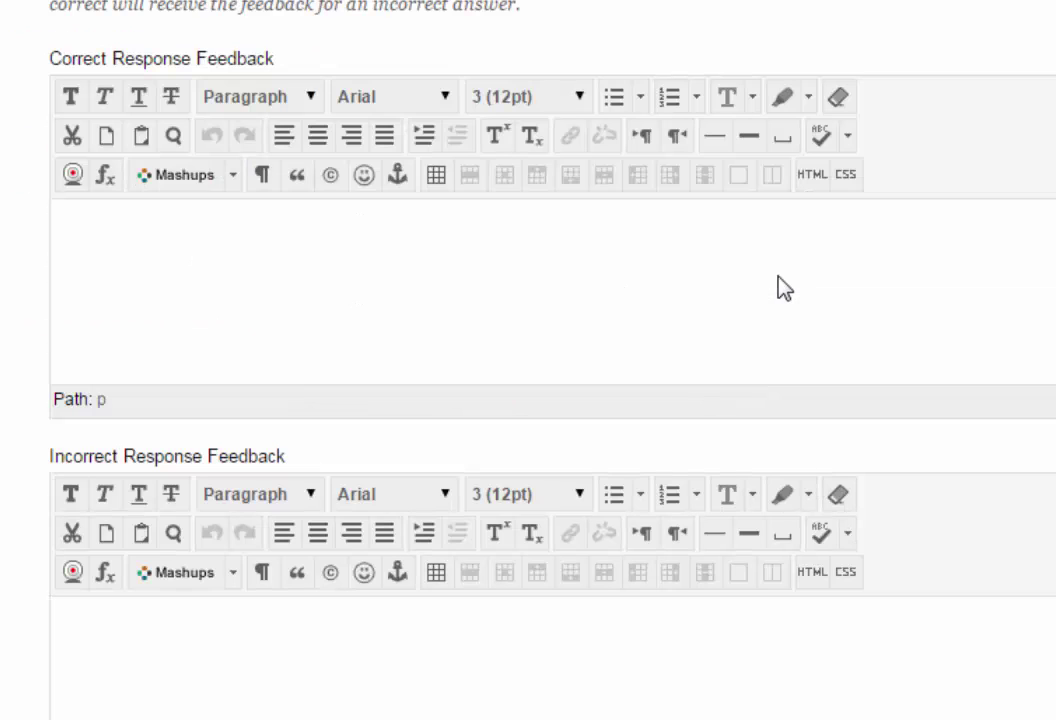
pyautogui.click(272, 277)
pyautogui.scroll(-15, 272, 277)
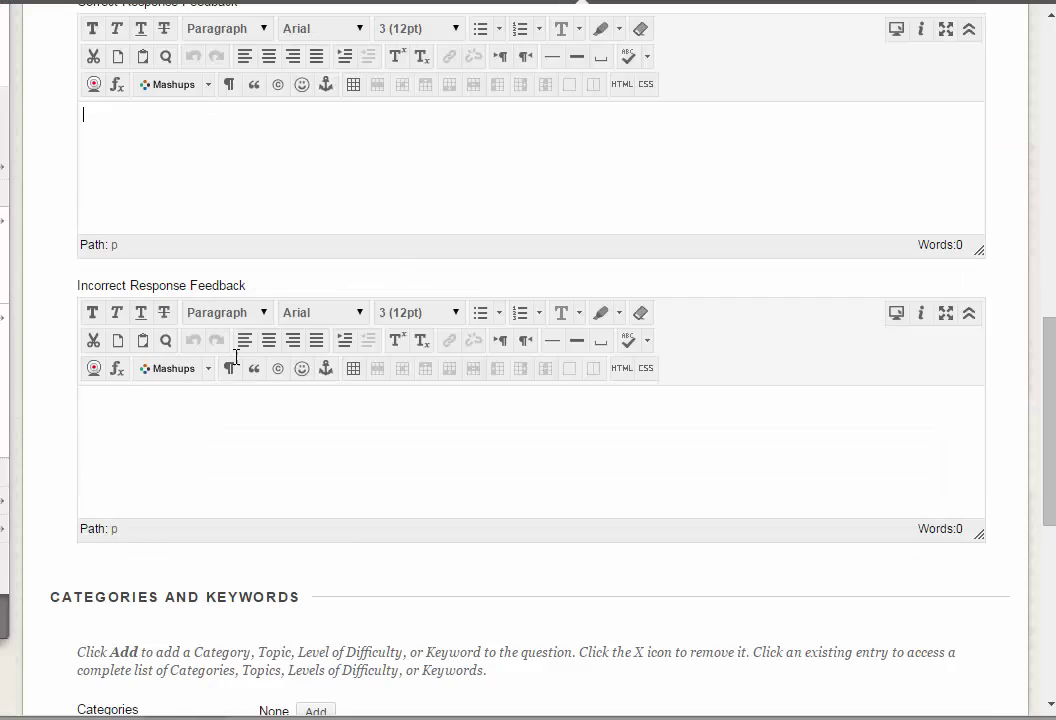
pyautogui.click(947, 657)
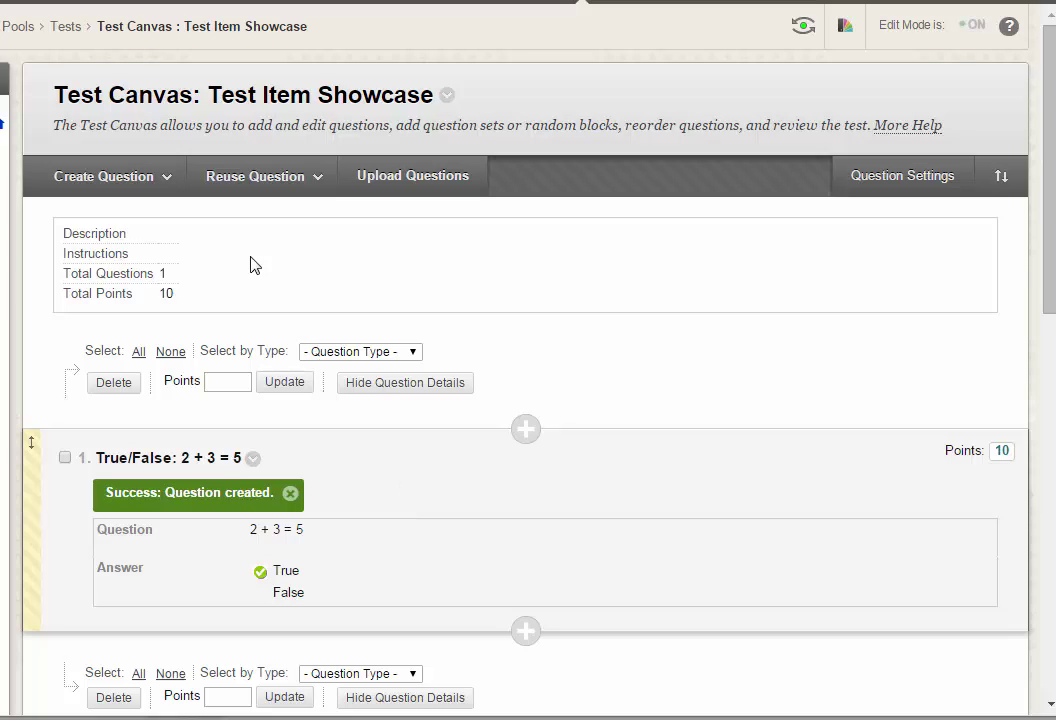
# Add a Multiple Choice question with the text "Which of the following is a New England State?"
pyautogui.click(160, 186)
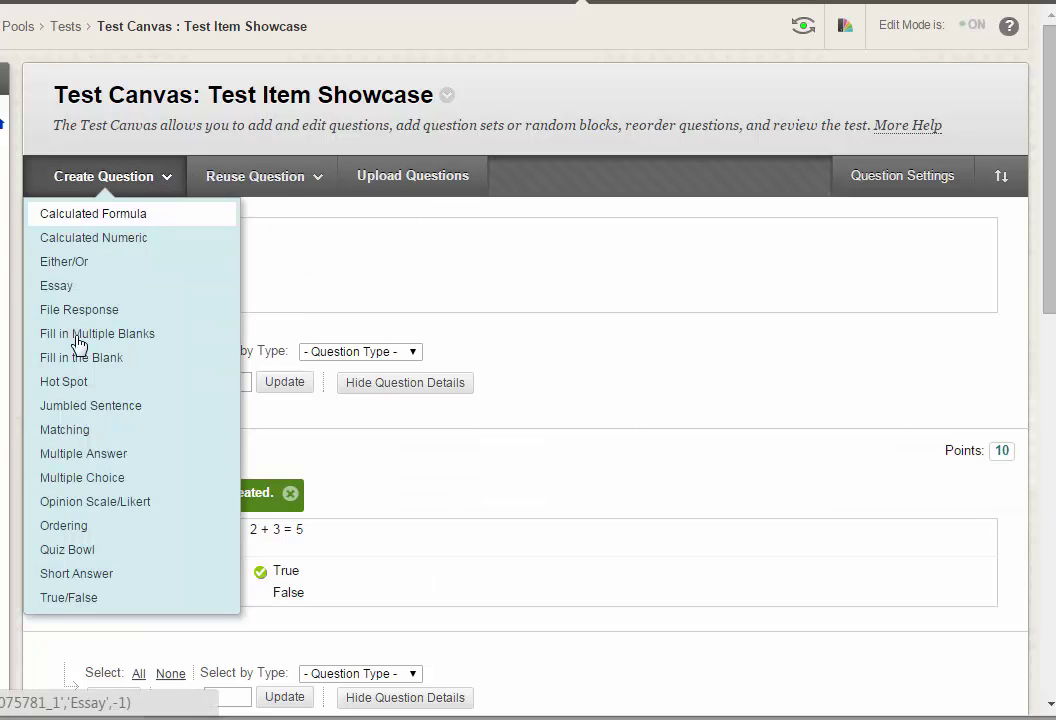
pyautogui.click(62, 478)
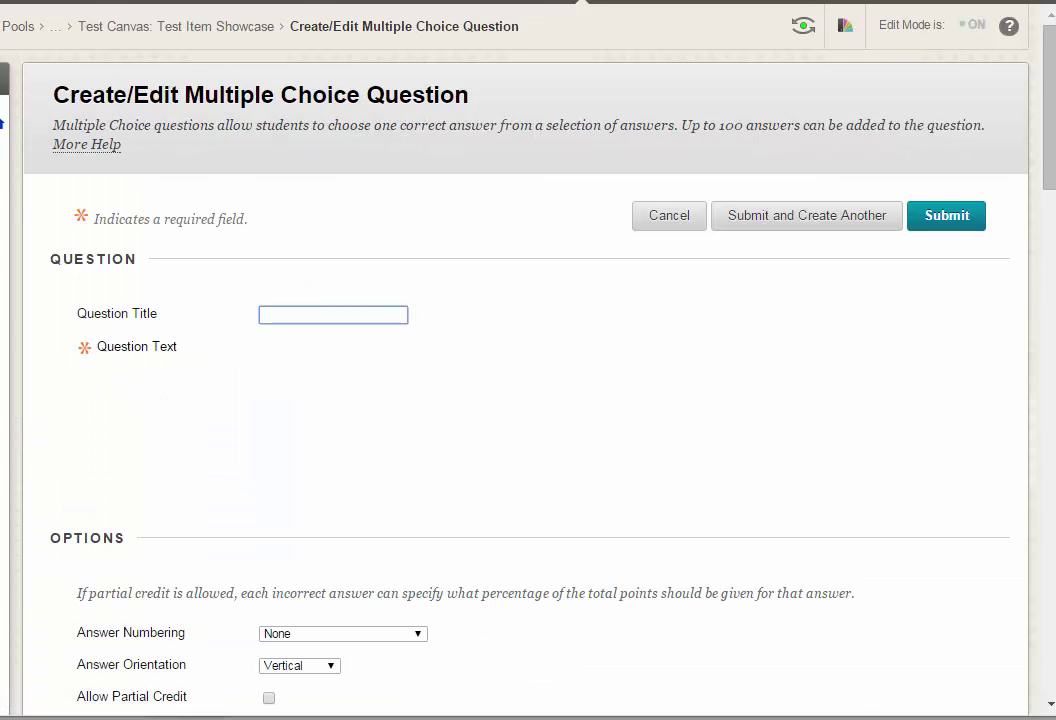
pyautogui.click(83, 458)
pyautogui.write('Which of the following is a New England SA')
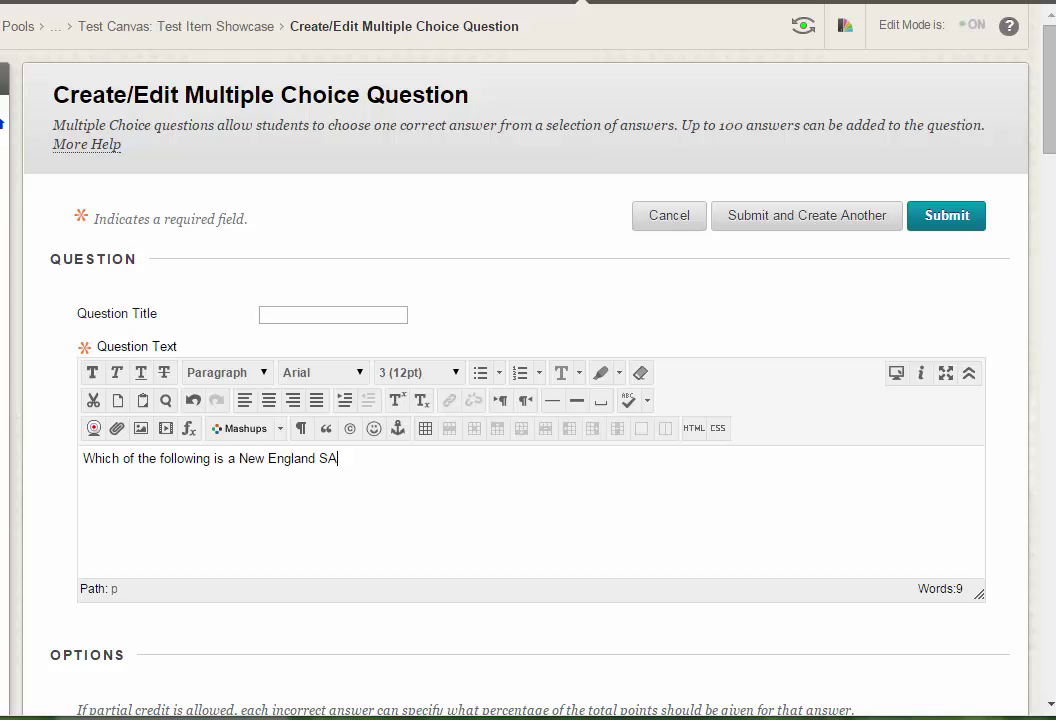
pyautogui.press('BackSpace')
pyautogui.write('tate?')
# Keep answer numbering at None and orientation at Vertical, and enable showing the answers in random order
pyautogui.scroll(-2, 1002, 665)
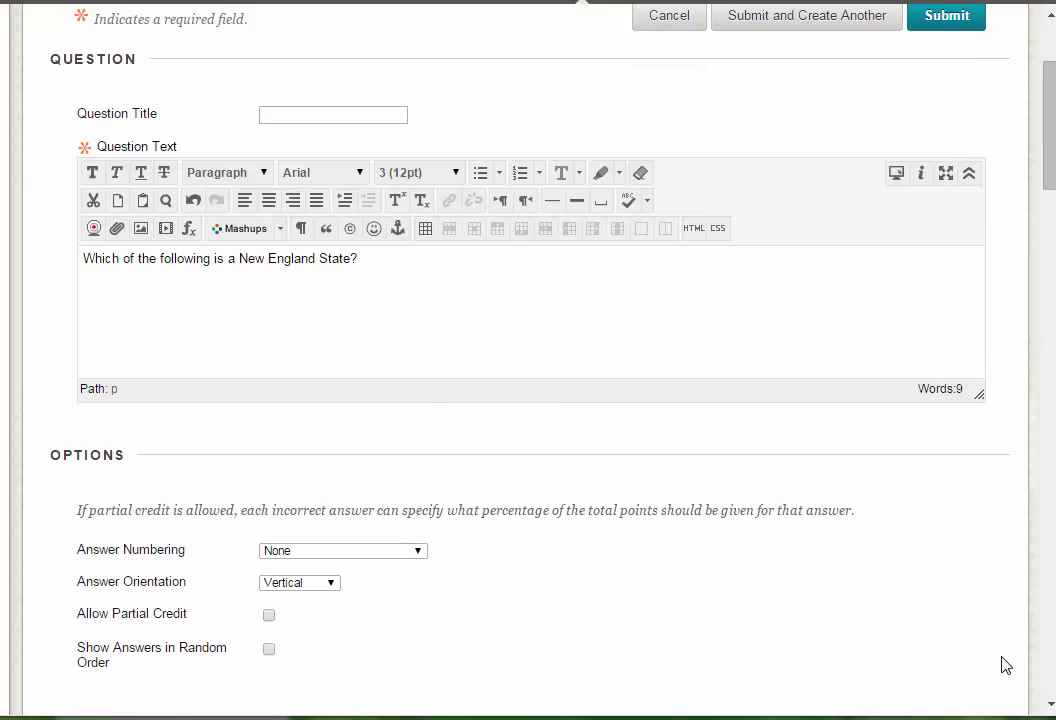
pyautogui.scroll(-2, 1004, 665)
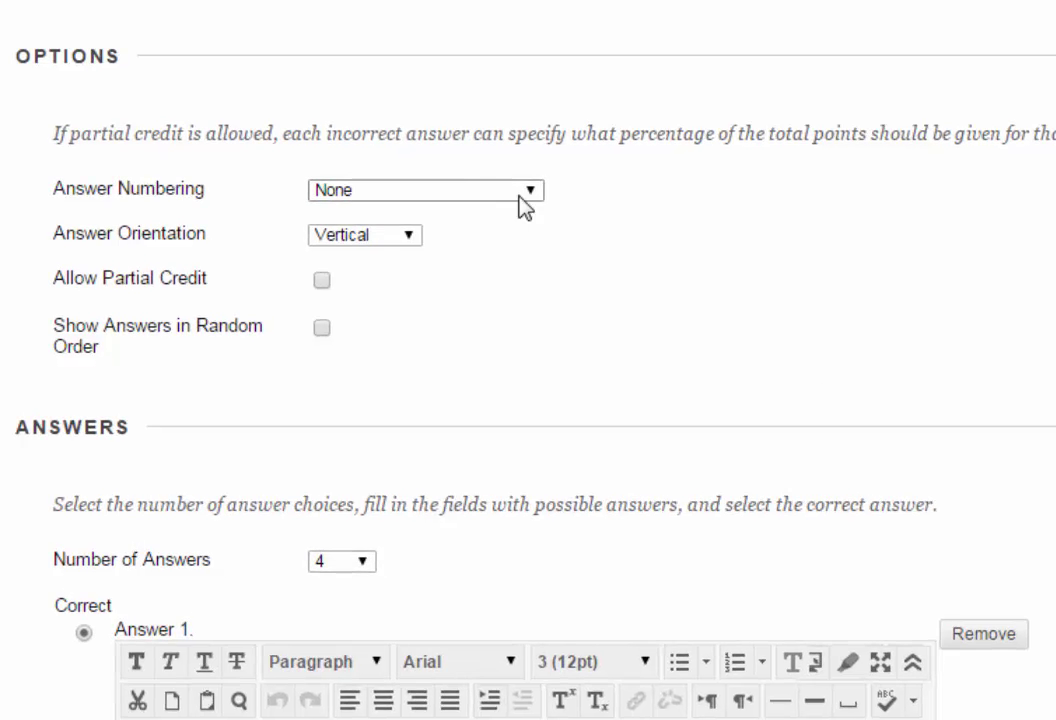
pyautogui.click(532, 197)
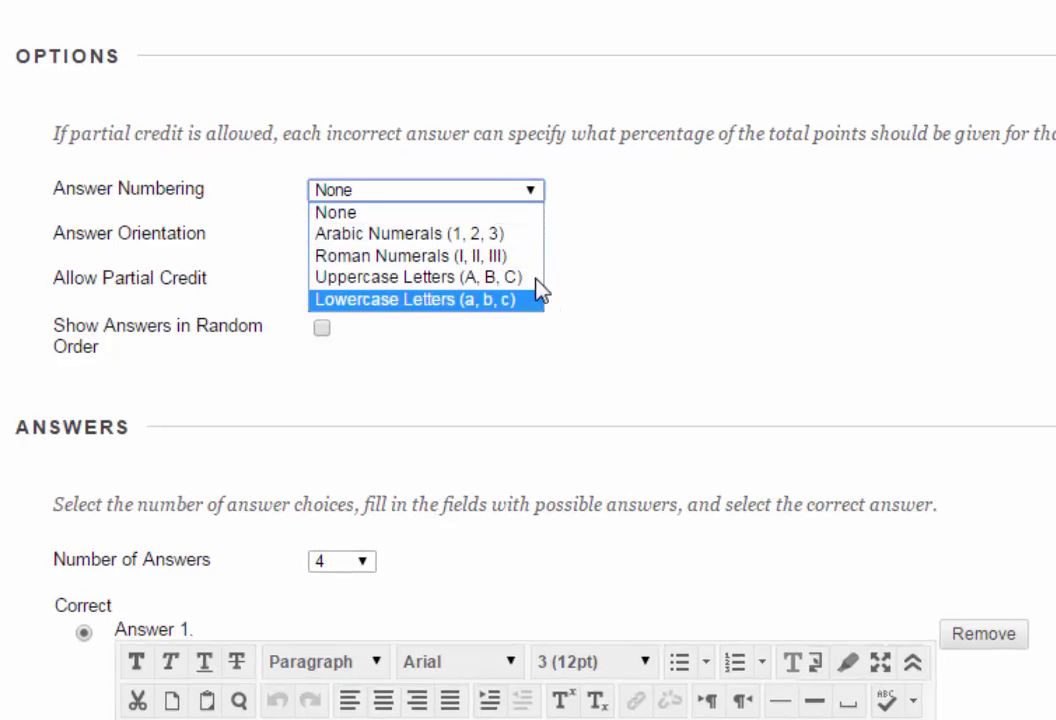
pyautogui.click(517, 214)
pyautogui.click(418, 240)
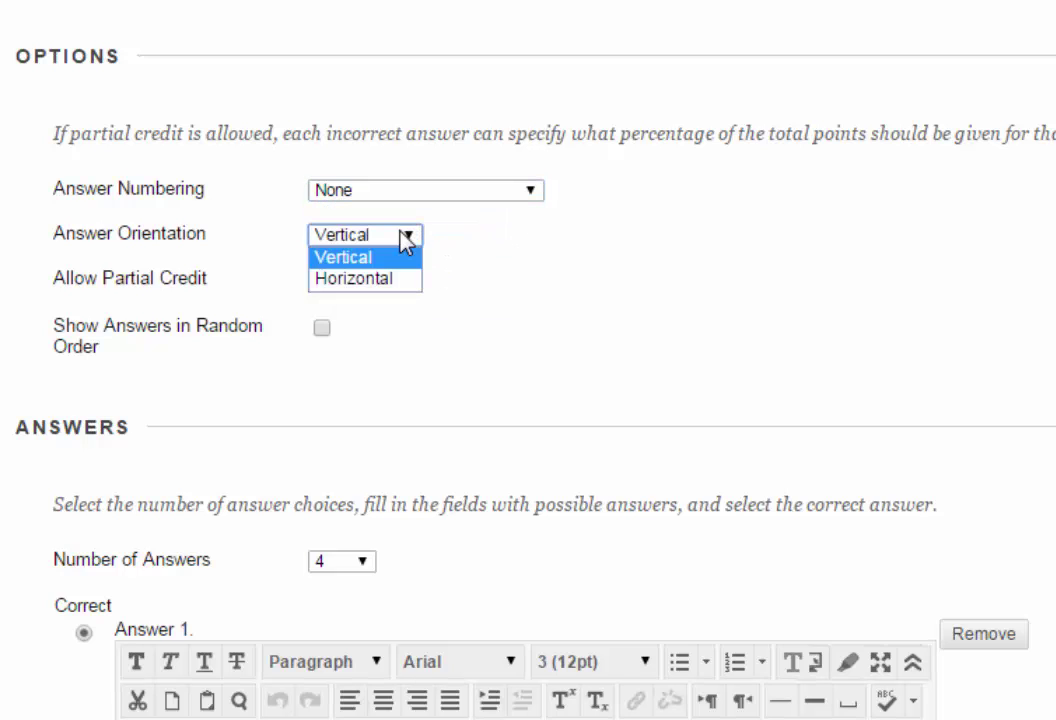
pyautogui.click(410, 241)
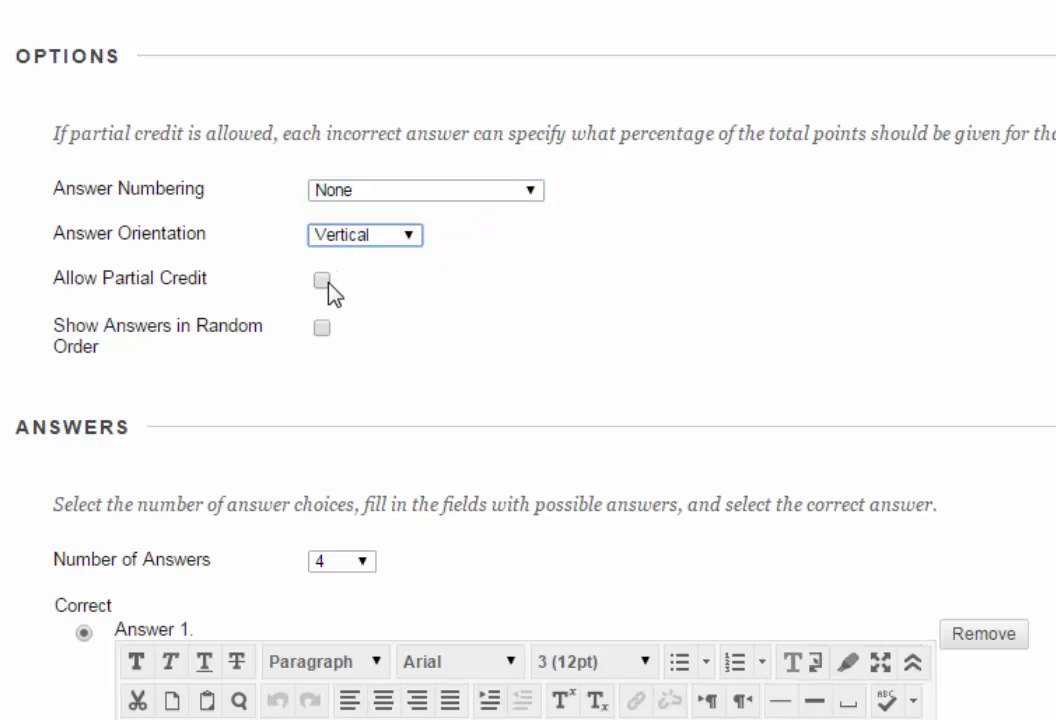
pyautogui.click(321, 327)
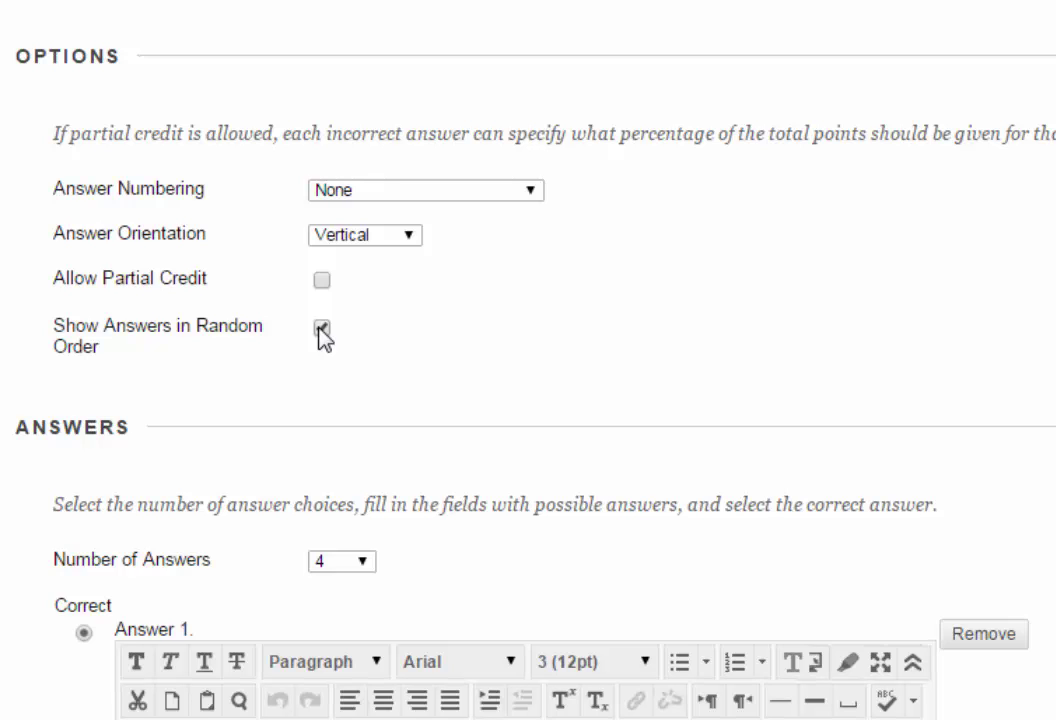
# Set the number of answers for the multiple choice question to 5
pyautogui.scroll(-6, 1028, 439)
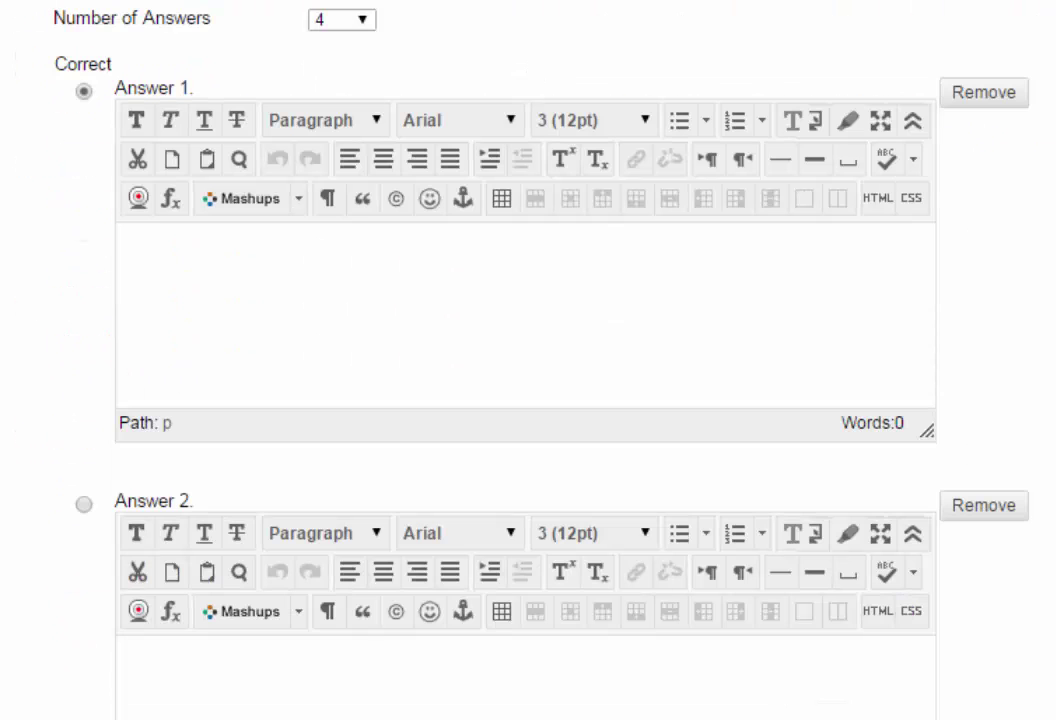
pyautogui.click(341, 19)
pyautogui.click(347, 64)
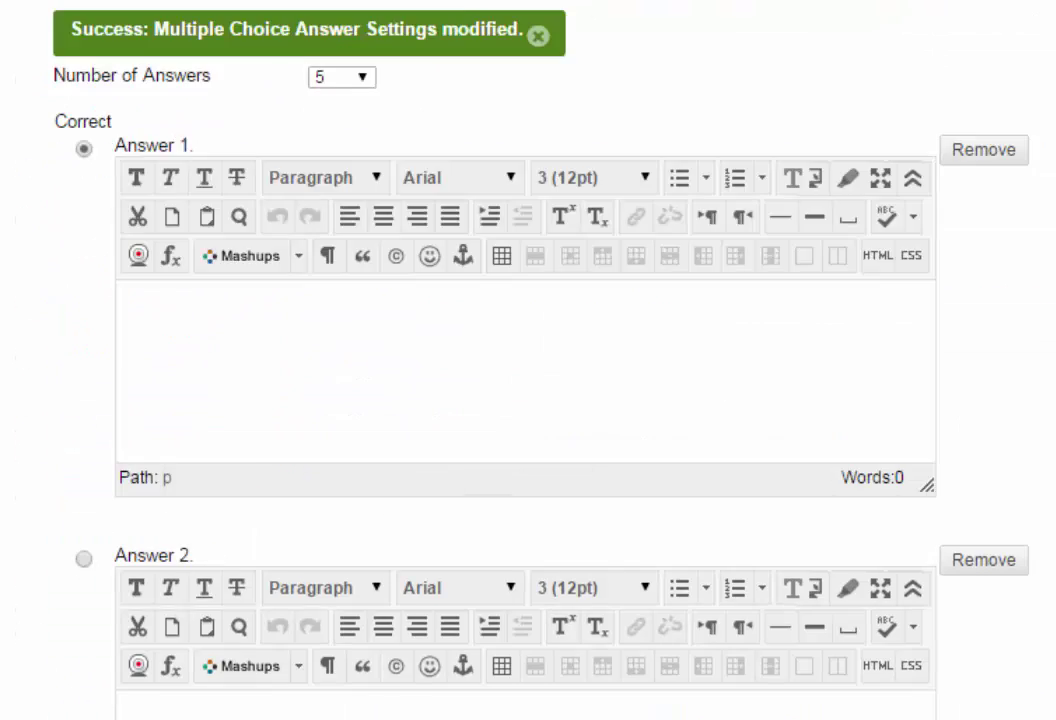
# Enter California, Montana, Alaska and Iowa as answers 1 to 4 of the multiple choice question
pyautogui.scroll(-2, 382, 193)
pyautogui.click(382, 193)
pyautogui.write('California')
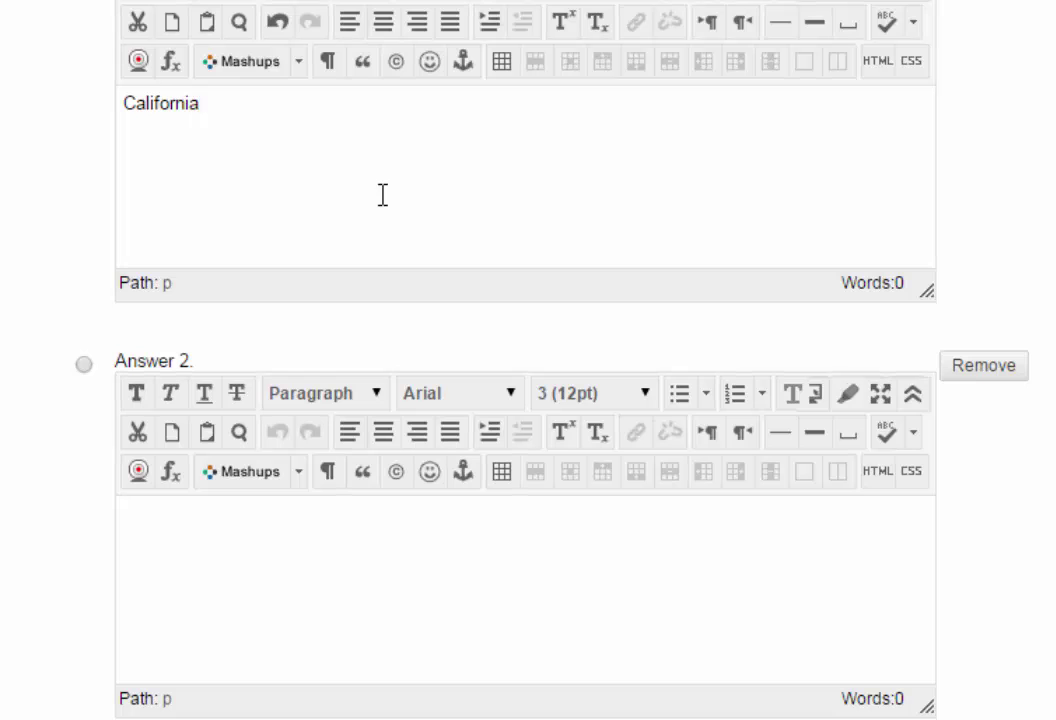
pyautogui.click(317, 580)
pyautogui.write('Montana')
pyautogui.scroll(-4, 317, 580)
pyautogui.click(315, 588)
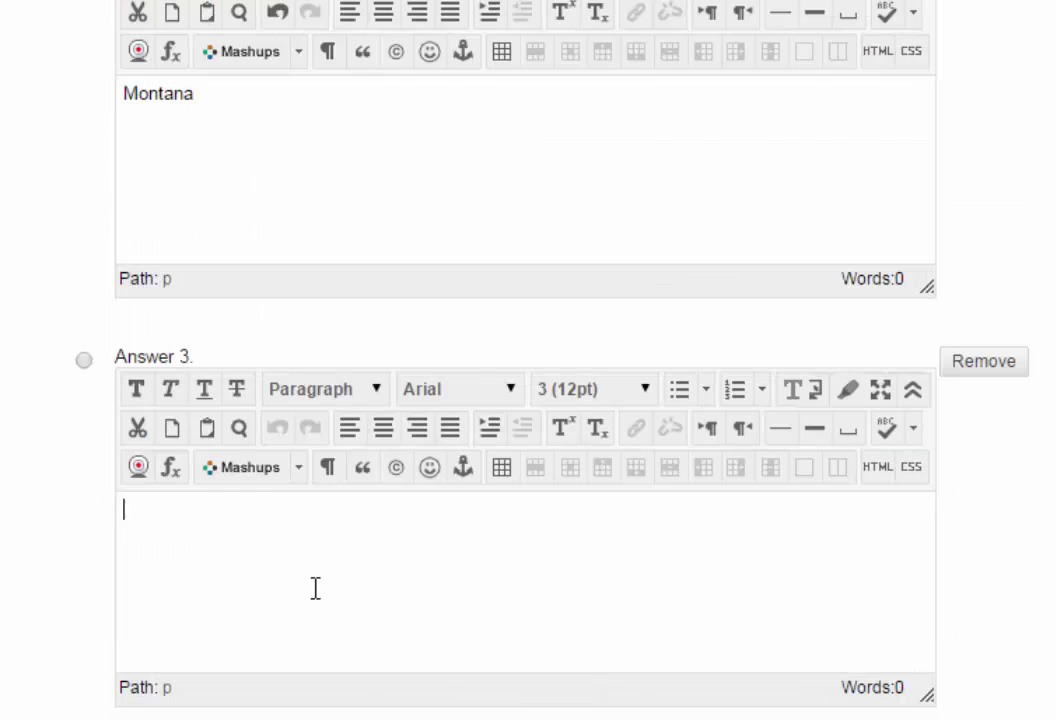
pyautogui.write('Alaska')
pyautogui.scroll(-3, 313, 595)
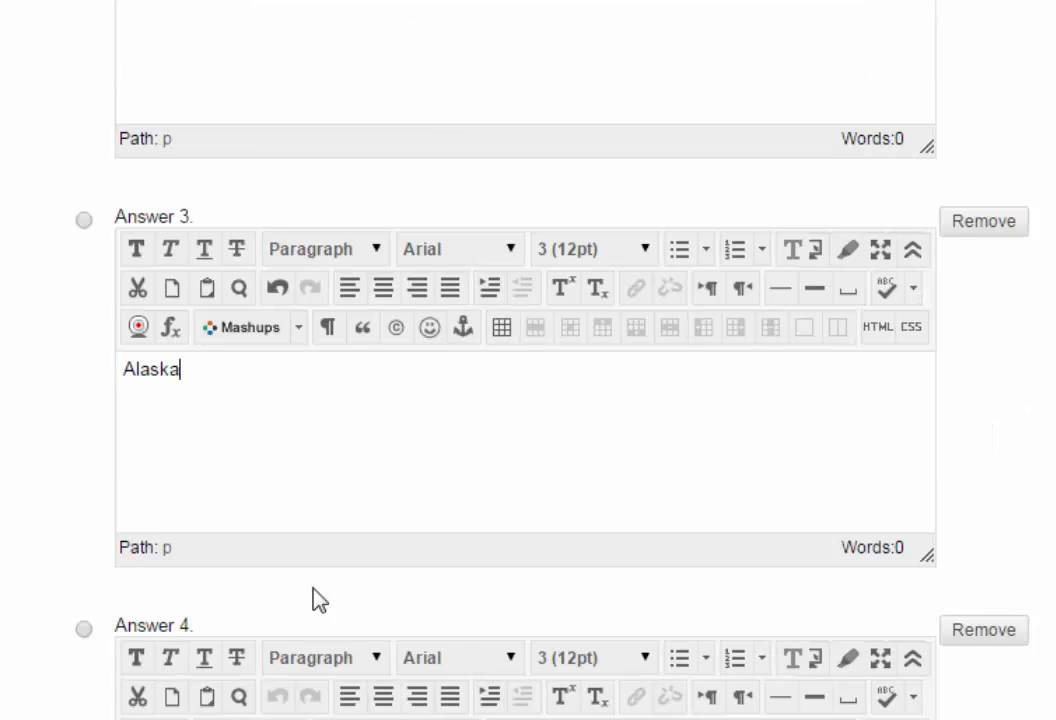
pyautogui.write('Iowa')
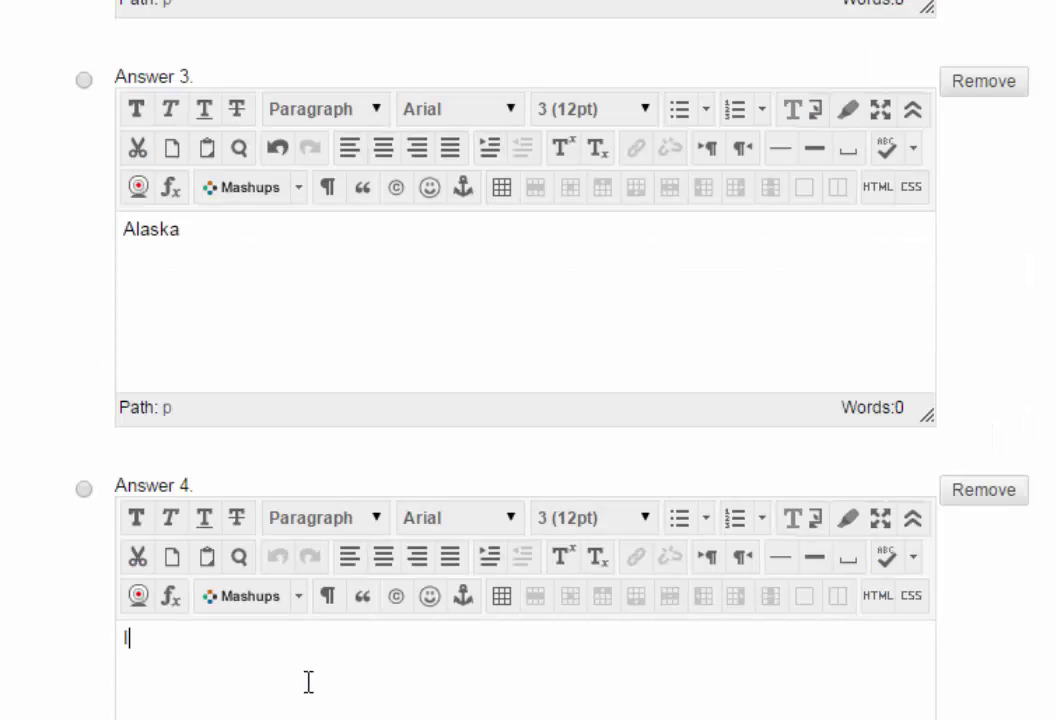
# Enter Connecticut as Answer 5, mark it as the correct answer, and submit the multiple choice question
pyautogui.scroll(-3, 308, 682)
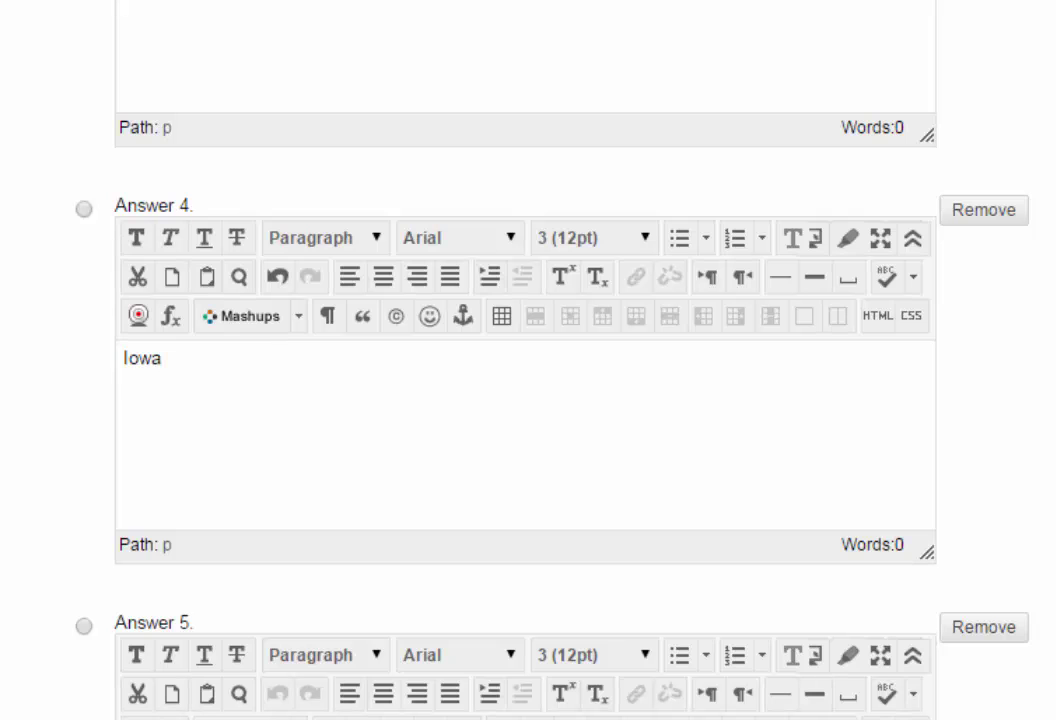
pyautogui.write('T')
pyautogui.scroll(-3, 525, 360)
pyautogui.click(85, 208)
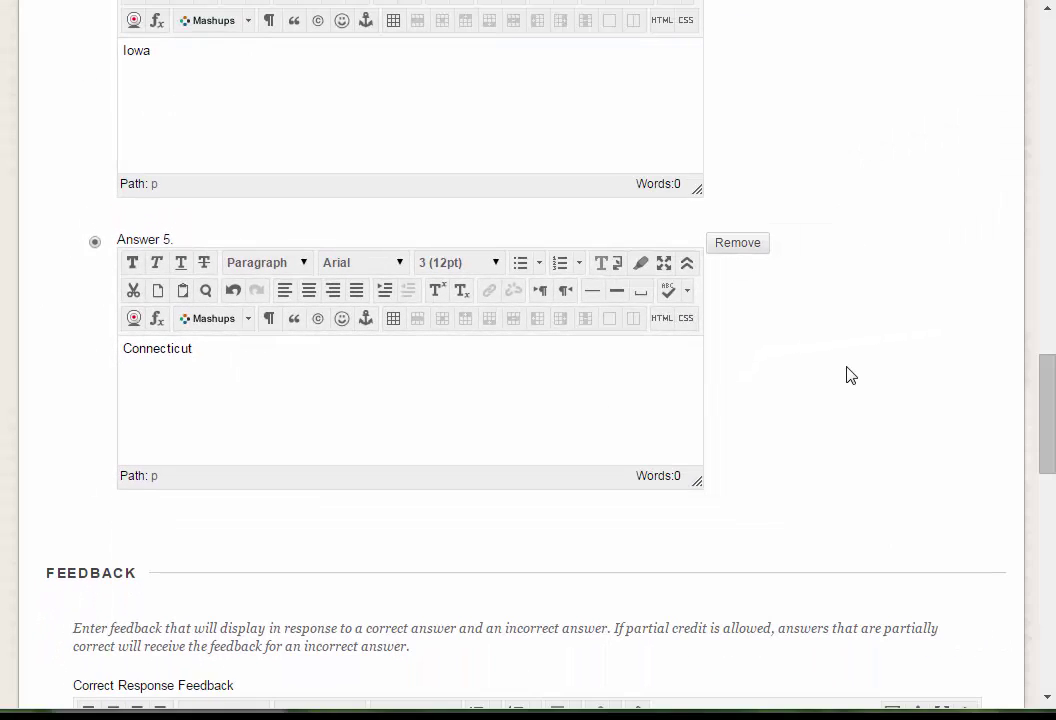
pyautogui.scroll(-10, 850, 375)
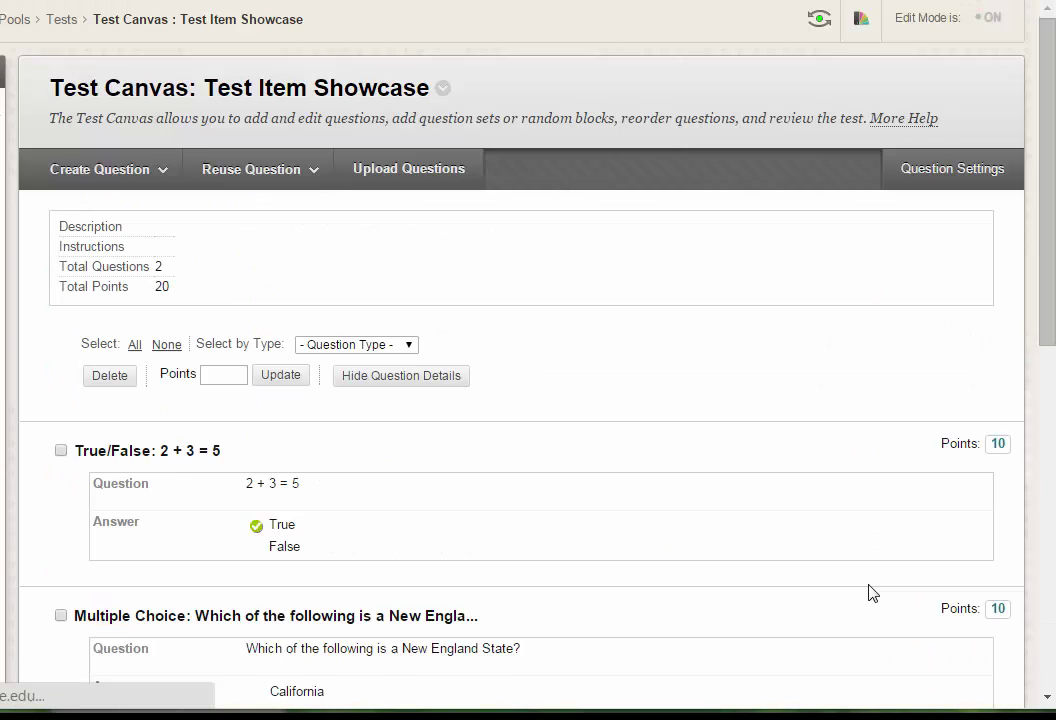
pyautogui.scroll(-2, 832, 555)
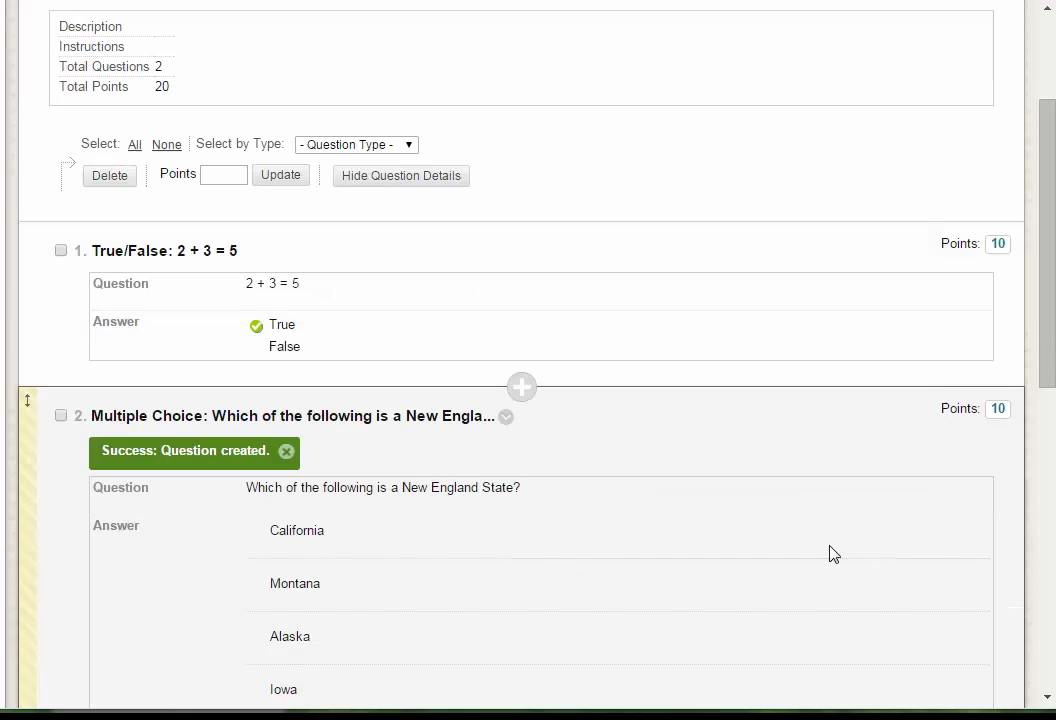
# Create a Matching question with the question text "Match the fruit to the appropriate color."
pyautogui.scroll(-1, 834, 555)
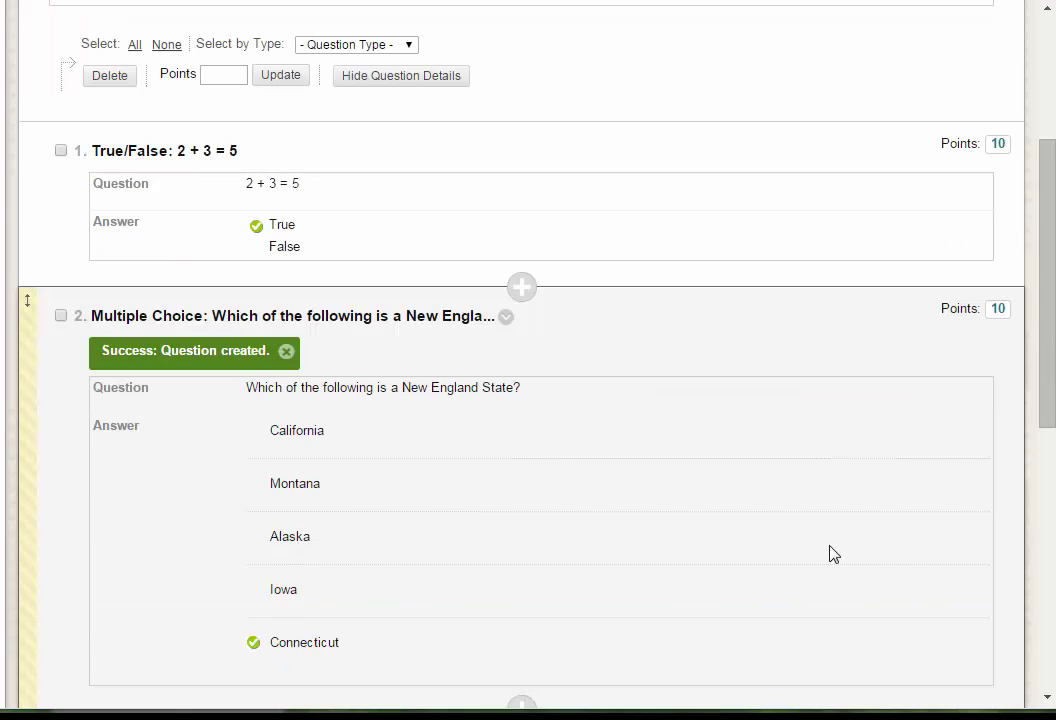
pyautogui.scroll(3, 832, 553)
pyautogui.moveTo(138, 172)
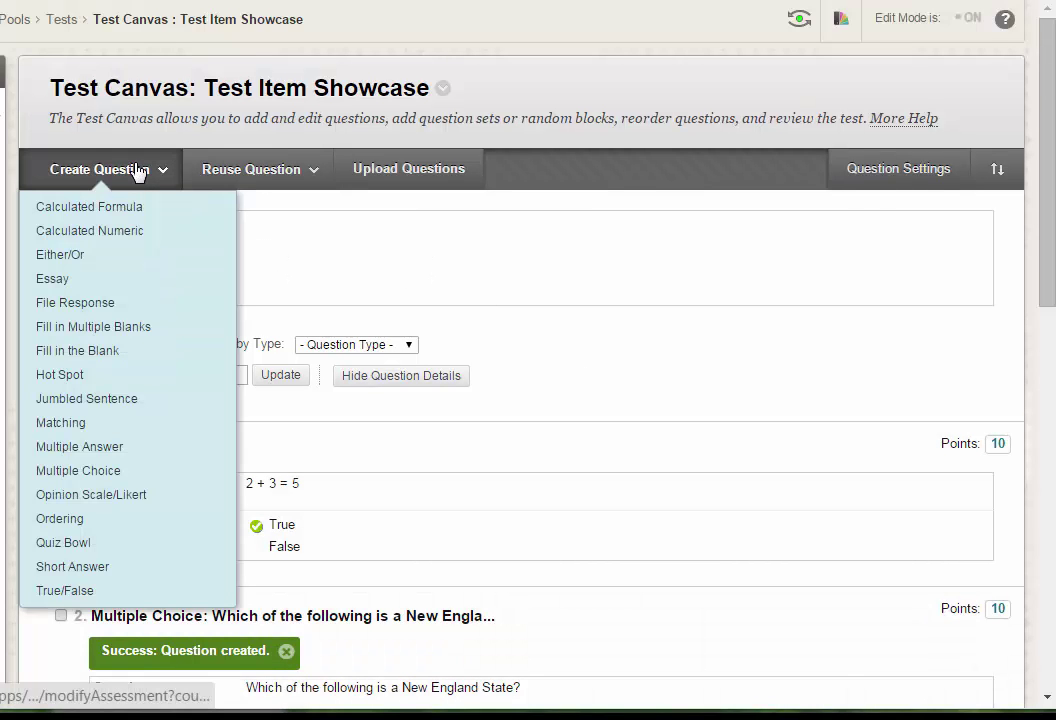
pyautogui.click(79, 436)
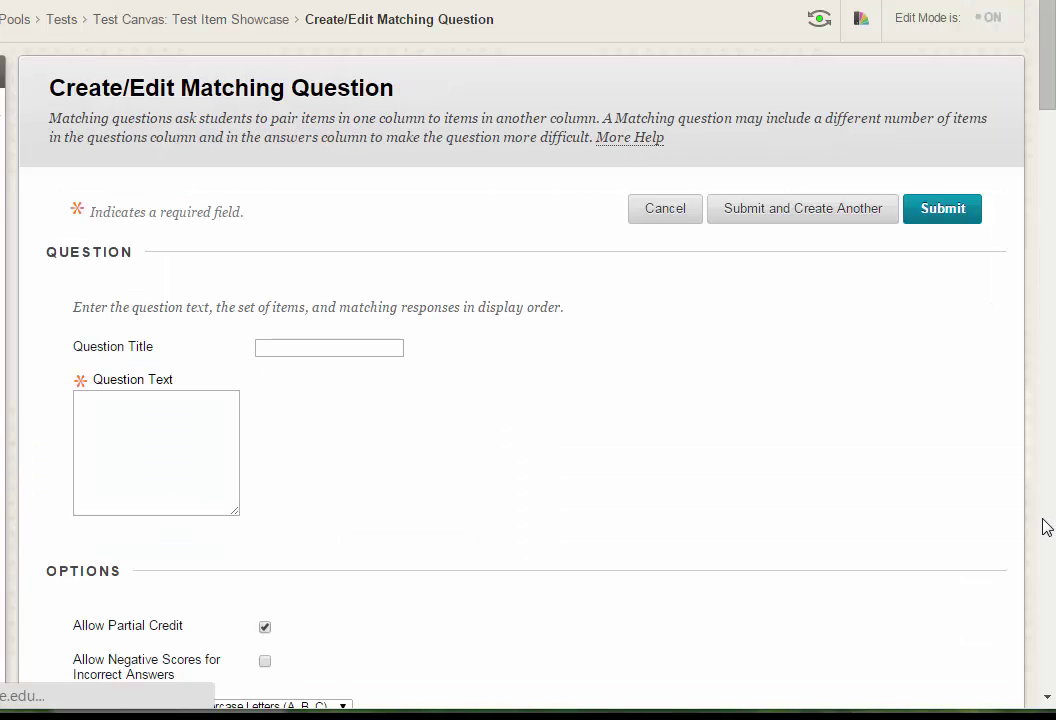
pyautogui.write('Match the fruit to the appropriate color')
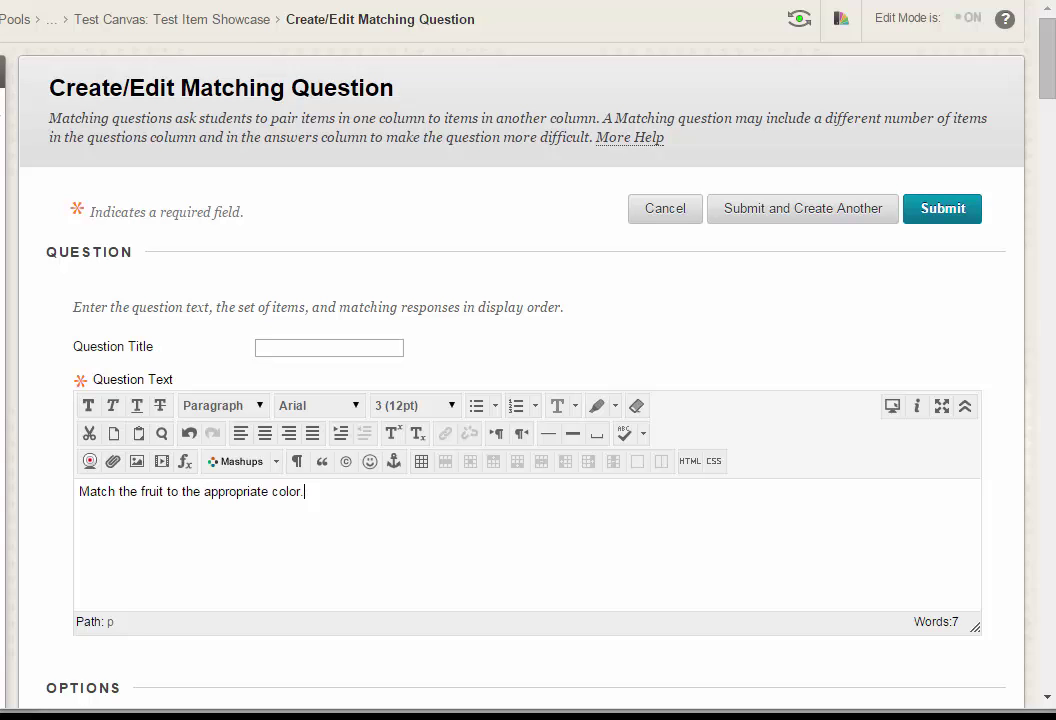
pyautogui.write('.')
# Set the number of questions for the matching question to 6
pyautogui.scroll(-5, 1025, 634)
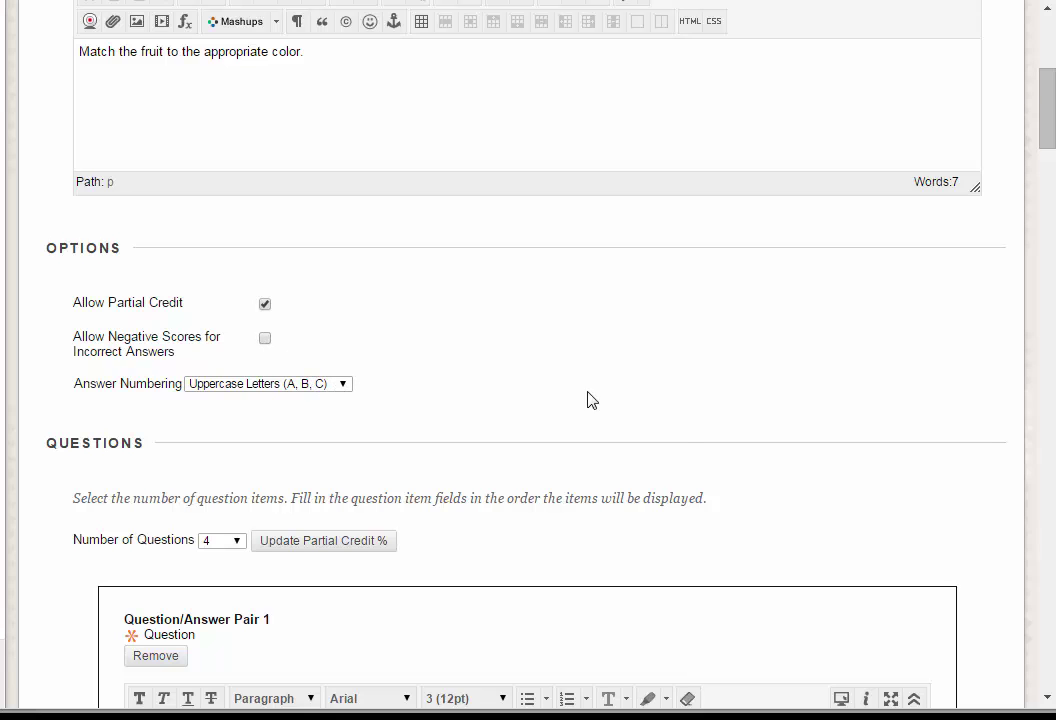
pyautogui.scroll(-3, 676, 427)
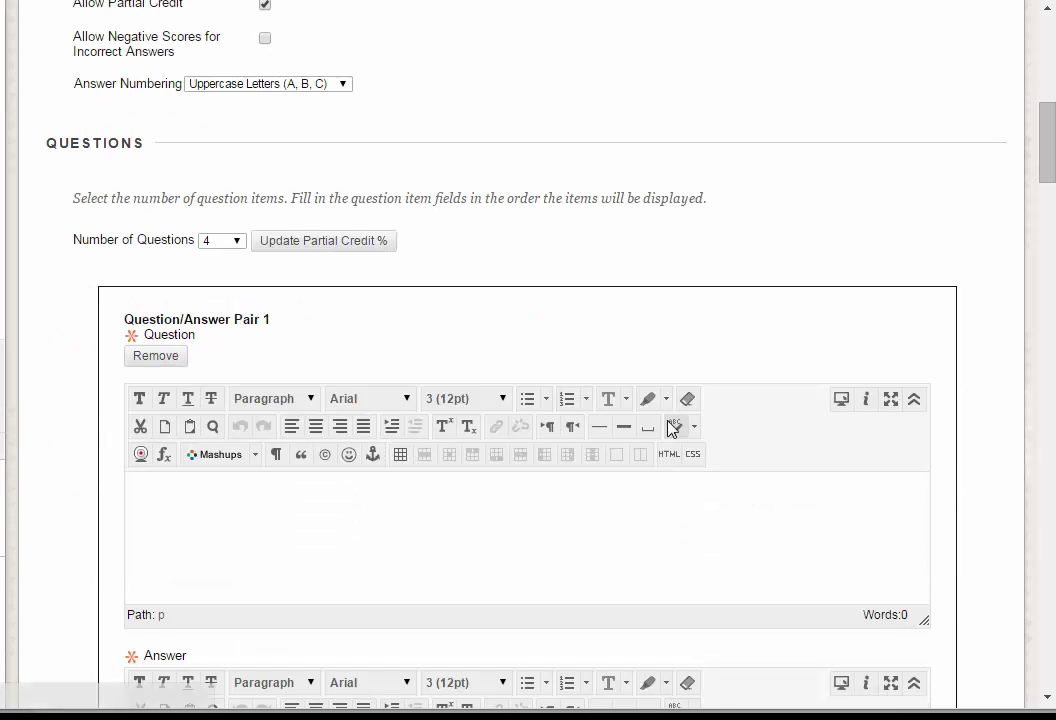
pyautogui.click(237, 242)
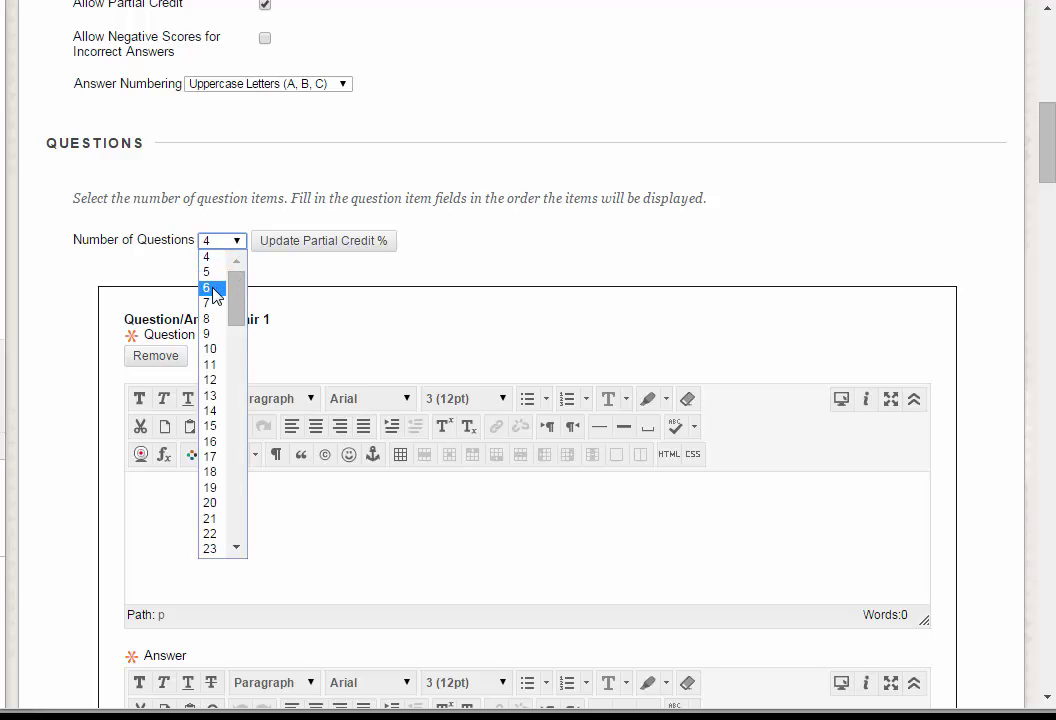
pyautogui.click(213, 289)
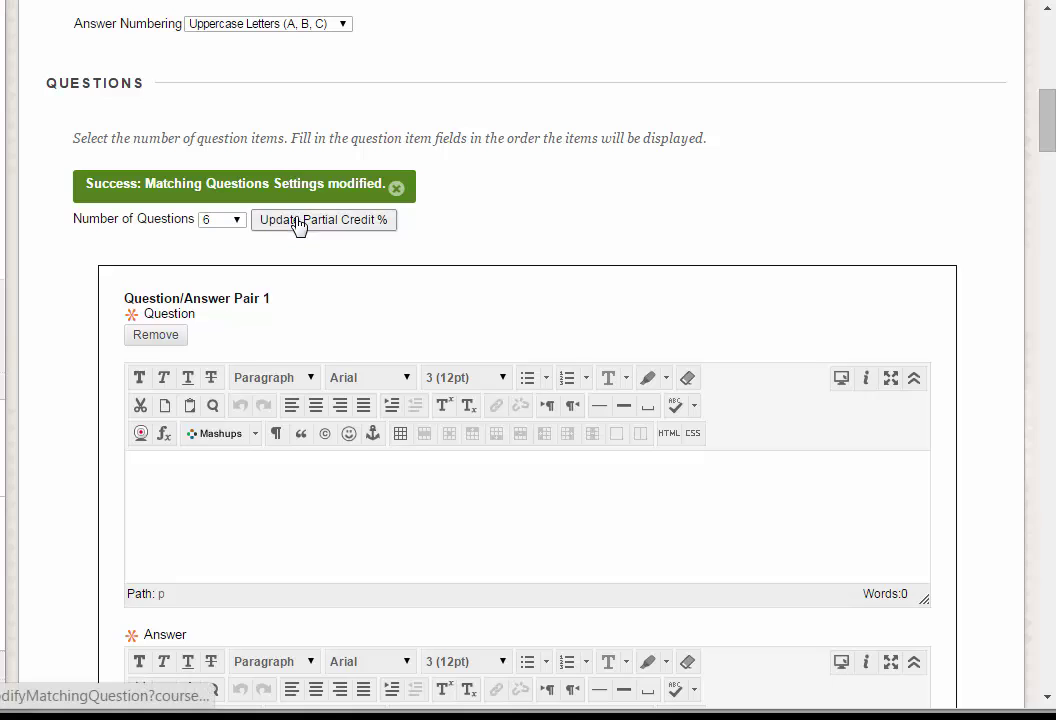
# Fill in Question/Answer Pair 1 with Banana as the question and Yellow as the answer
pyautogui.scroll(-3, 264, 219)
pyautogui.click(260, 141)
pyautogui.write('Banana')
pyautogui.click(337, 474)
pyautogui.write('Yellow')
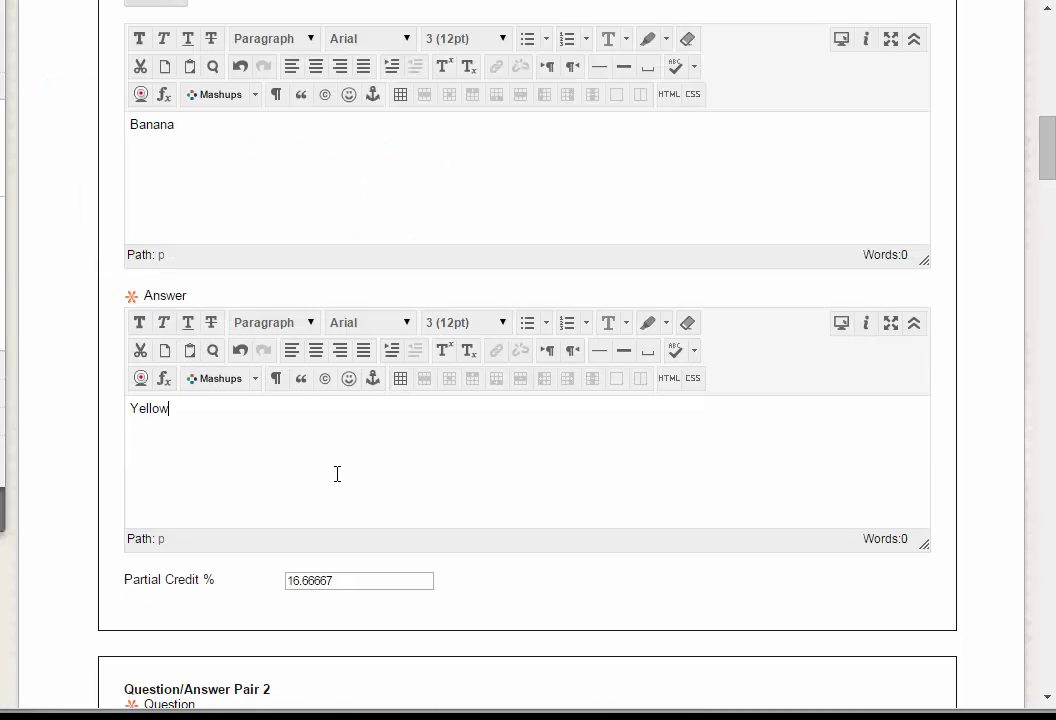
# Enter Lemon as the question of Pair 2 and reuse the answer choice from Question/Pair 1
pyautogui.scroll(-4, 330, 485)
pyautogui.click(384, 519)
pyautogui.scroll(-2, 386, 524)
pyautogui.write('Lemon')
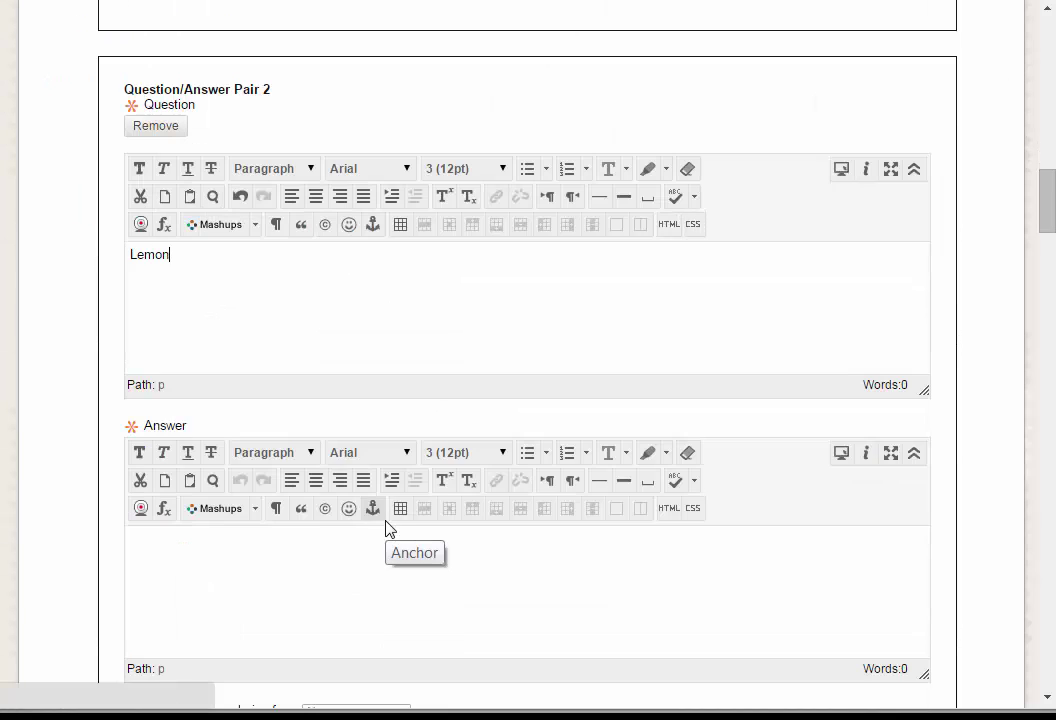
pyautogui.scroll(-2, 577, 620)
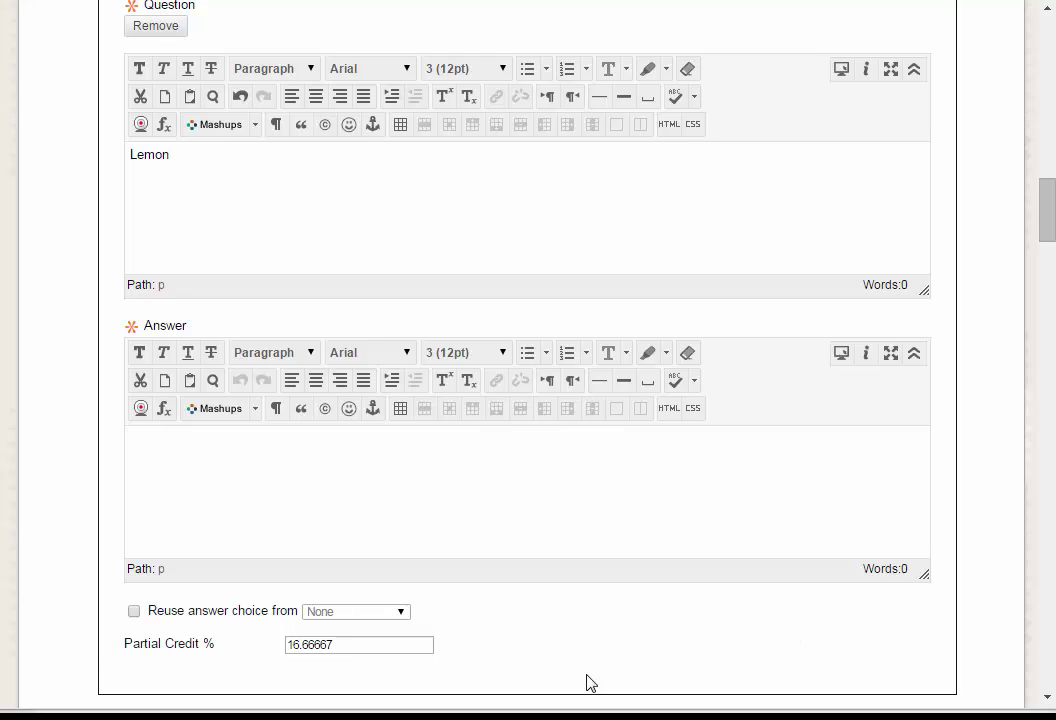
pyautogui.click(134, 611)
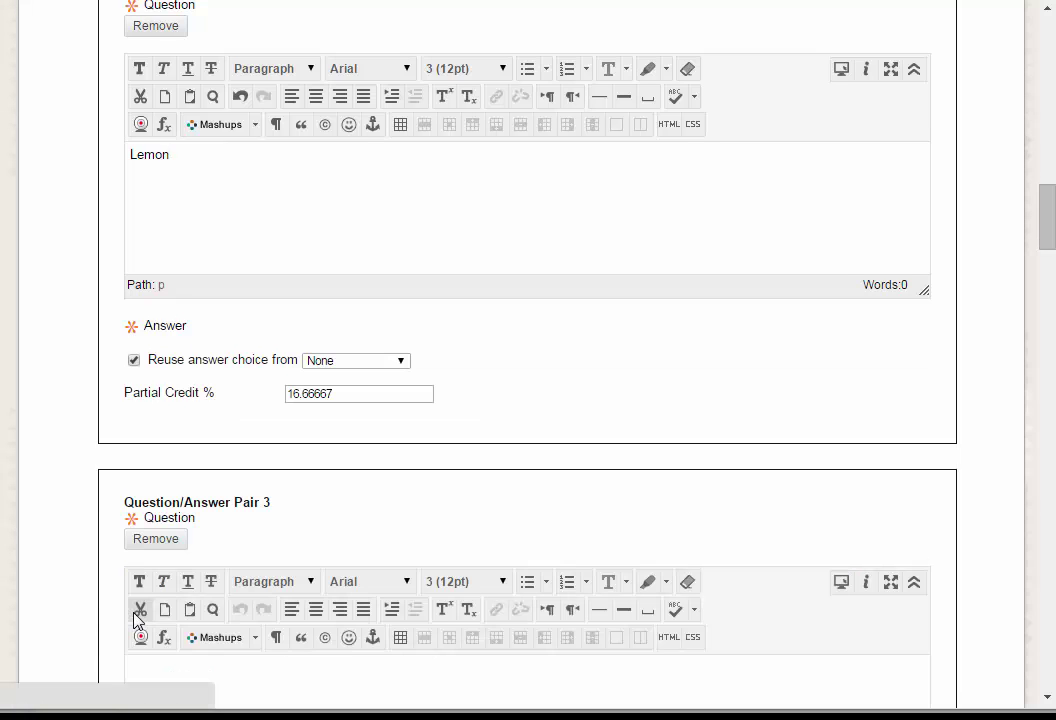
pyautogui.click(403, 362)
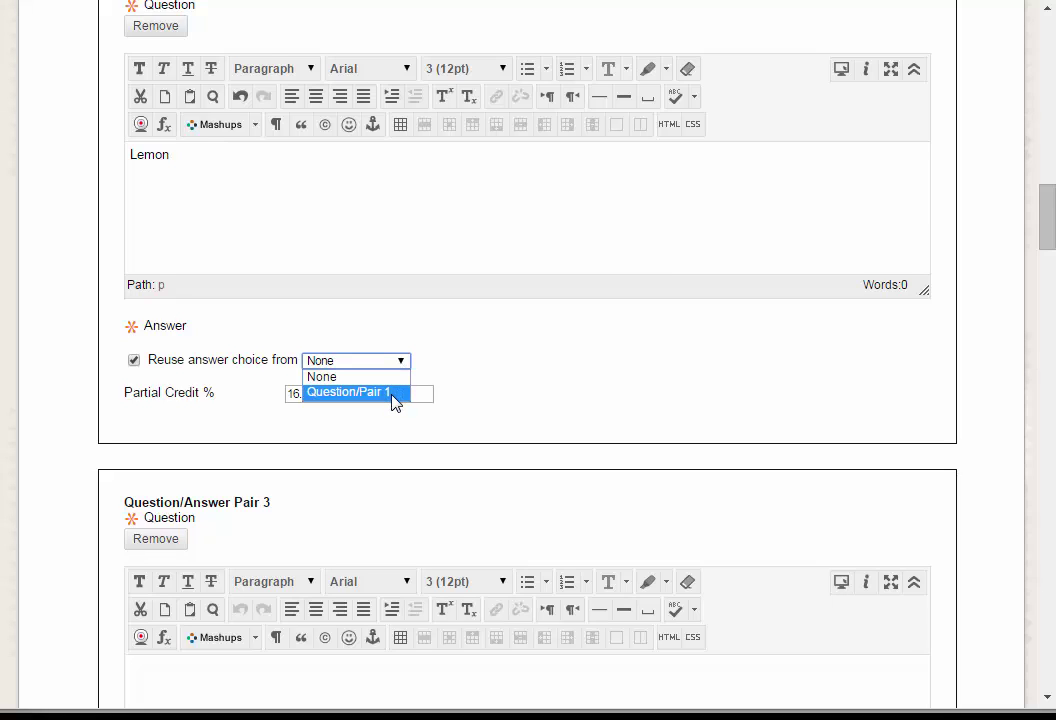
pyautogui.click(393, 393)
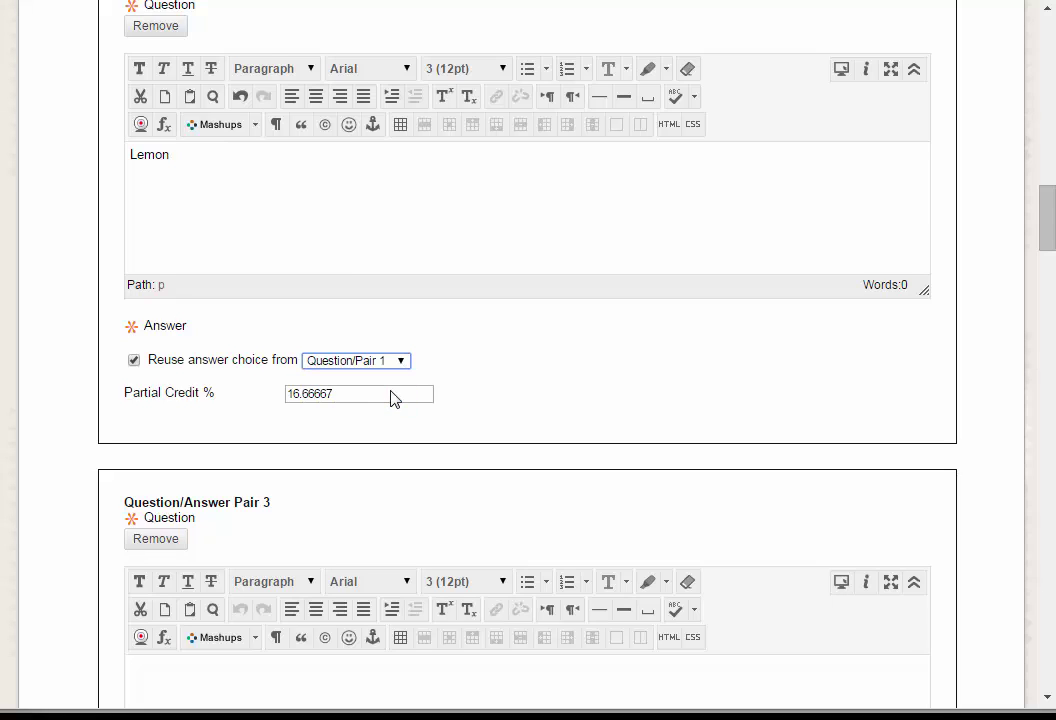
# Fill in Question/Answer Pair 3 with Clementine as the question and Orange as the answer
pyautogui.scroll(-1, 394, 408)
pyautogui.click(131, 567)
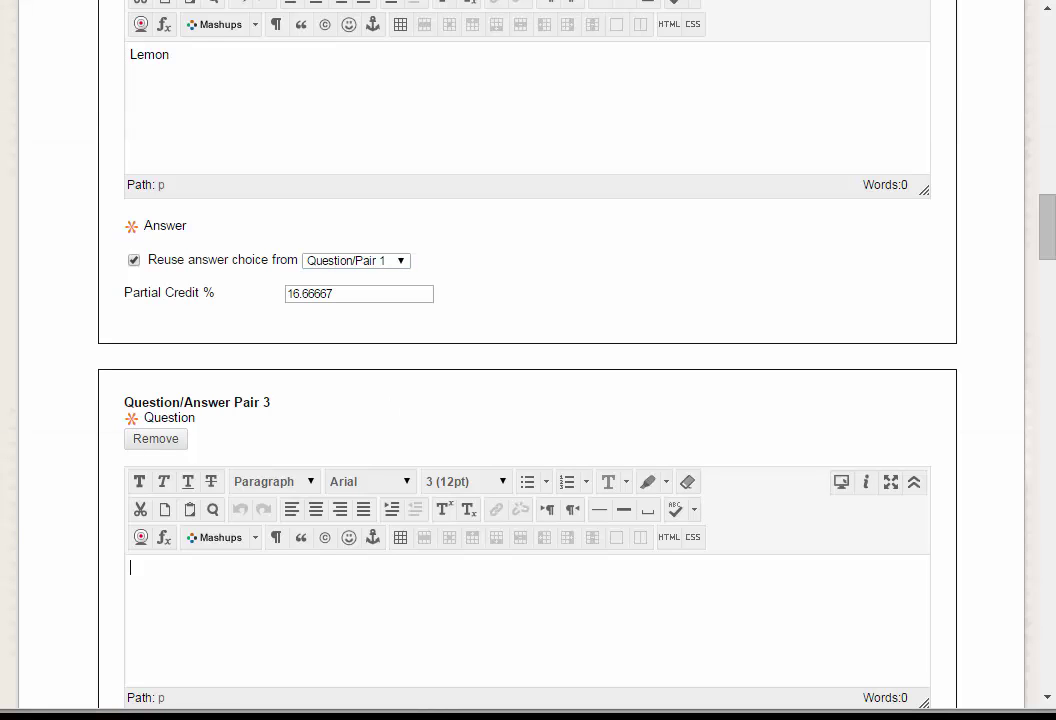
pyautogui.write('Clementine')
pyautogui.scroll(-1, 986, 608)
pyautogui.scroll(-2, 986, 608)
pyautogui.click(615, 617)
pyautogui.write('O')
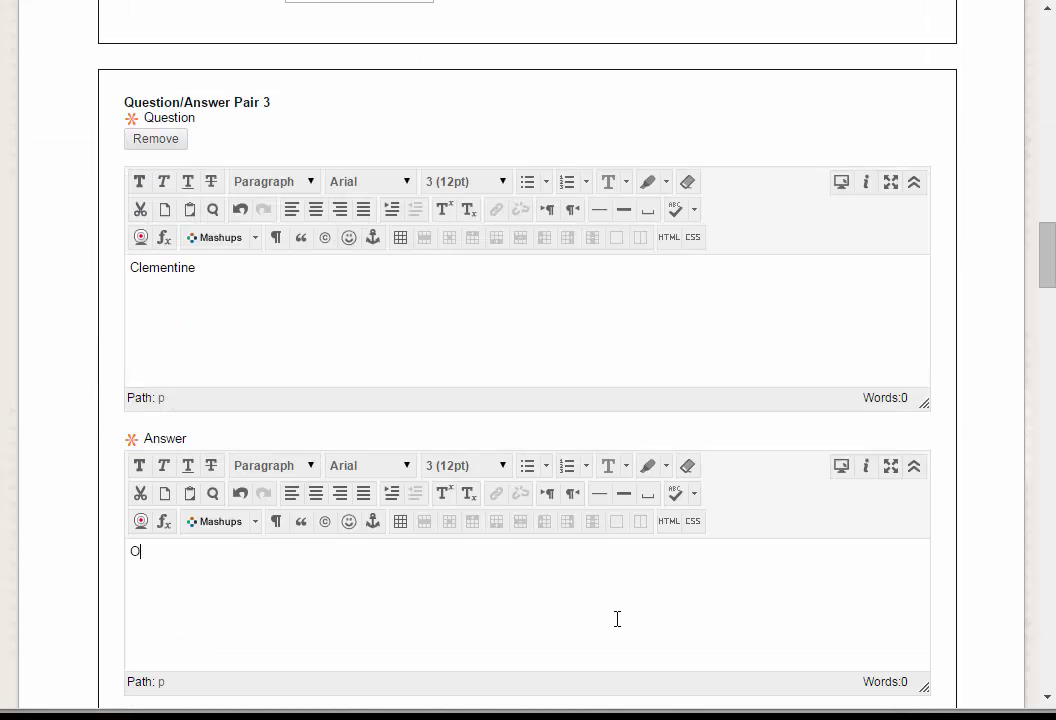
pyautogui.write('range')
# Fill in Question/Answer Pair 4 with Kiwi as the question and Green as the answer
pyautogui.scroll(-3, 618, 625)
pyautogui.scroll(-4, 618, 625)
pyautogui.click(292, 389)
pyautogui.write('Kiwi')
pyautogui.scroll(-3, 293, 391)
pyautogui.click(245, 389)
pyautogui.write('G')
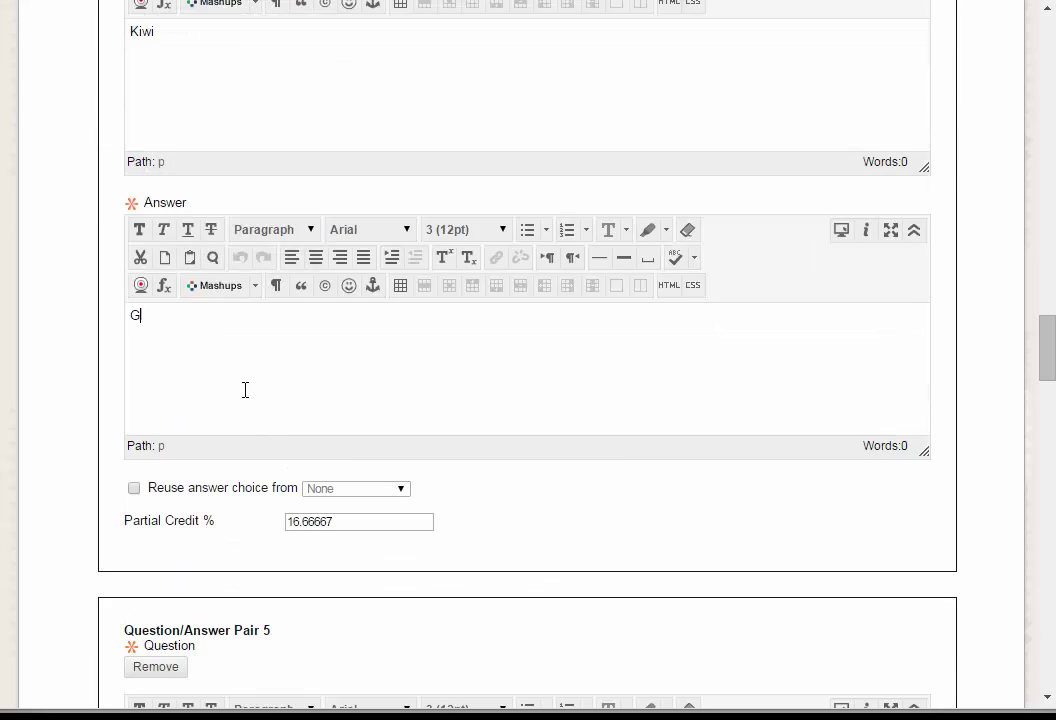
pyautogui.write('reen')
# Enter Grapes as the question of Pair 5 and reuse the answer choice from Question/Pair 4
pyautogui.scroll(-6, 245, 396)
pyautogui.click(181, 243)
pyautogui.write('Grapes')
pyautogui.scroll(-2, 140, 400)
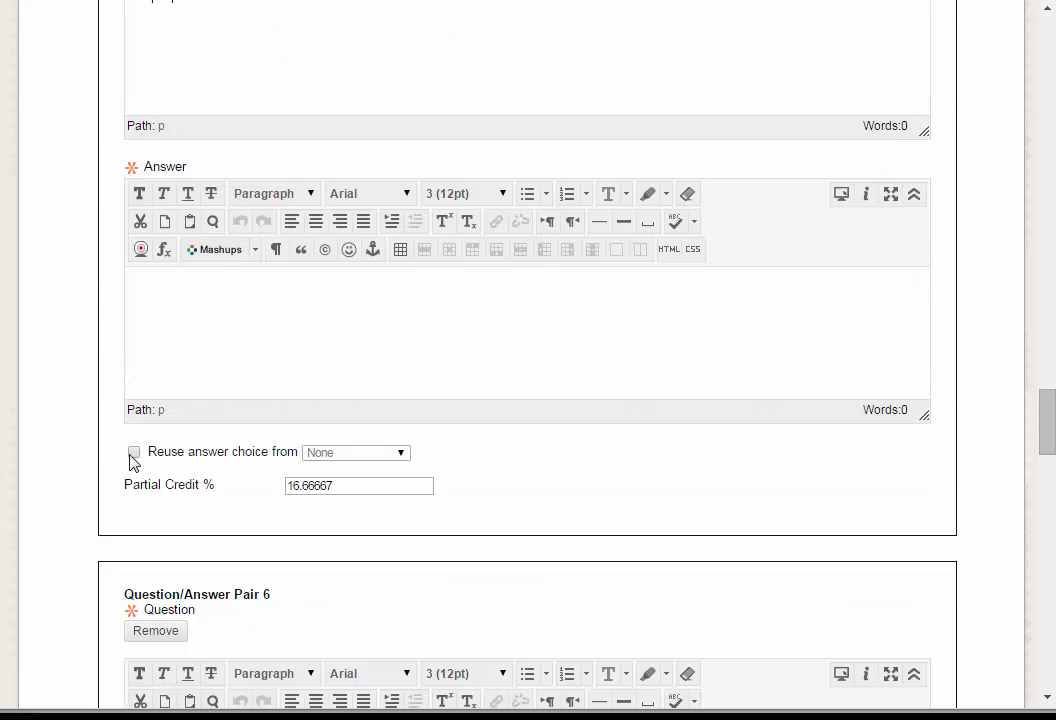
pyautogui.click(133, 449)
pyautogui.click(384, 205)
pyautogui.click(355, 275)
# Enter Granny Smith apple as the question of Pair 6 and reuse the answer choice from Question/Pair 4
pyautogui.click(205, 547)
pyautogui.write('Granny Smith apple')
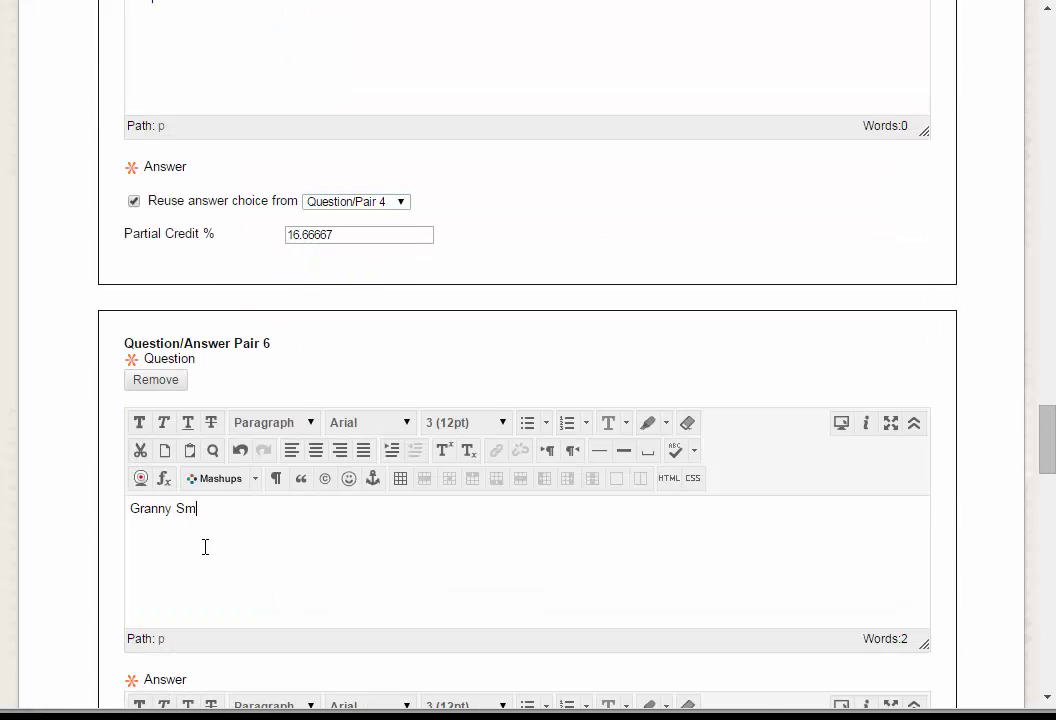
pyautogui.scroll(-4, 207, 555)
pyautogui.click(134, 565)
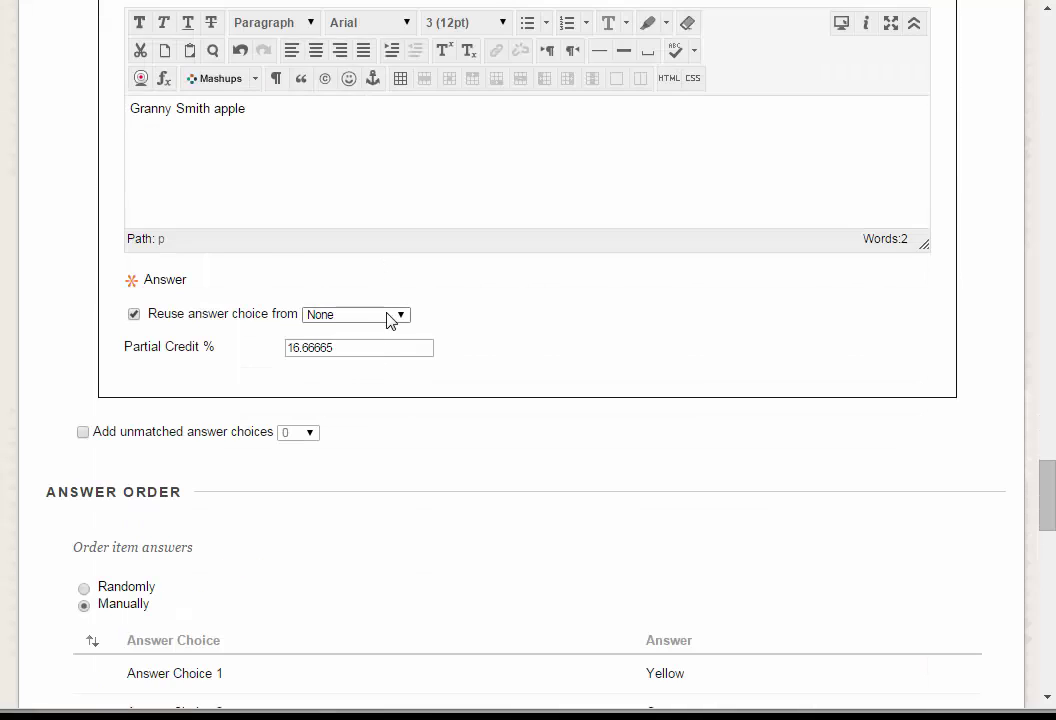
pyautogui.click(394, 314)
pyautogui.click(340, 304)
# Set the matching question's answer order to Randomly and submit the question
pyautogui.click(84, 589)
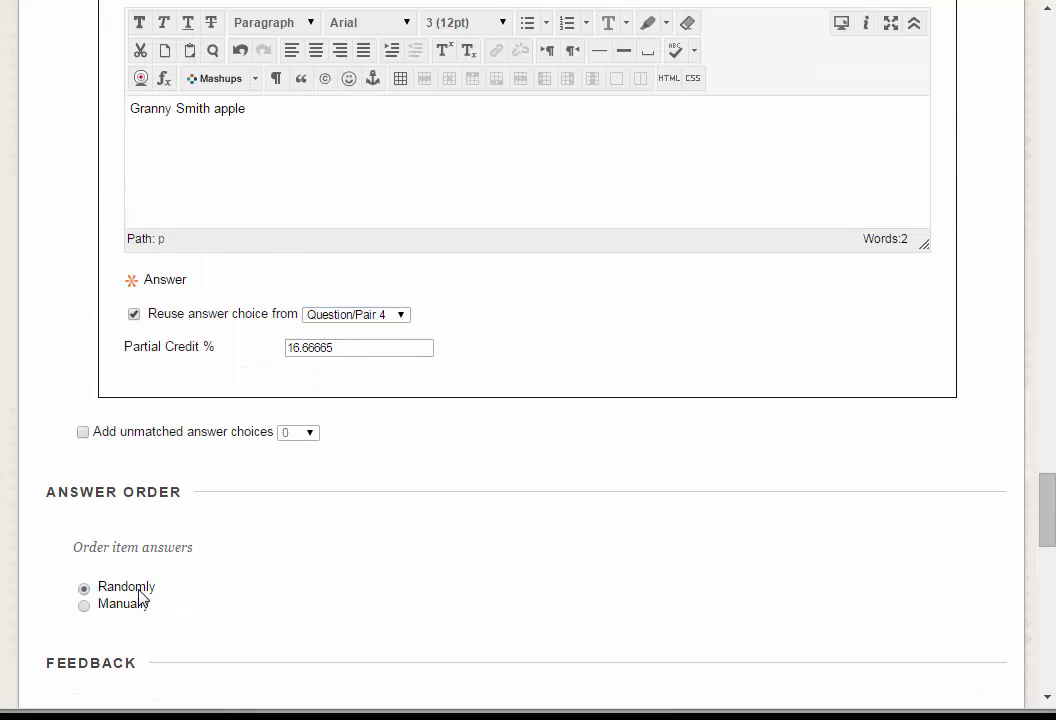
pyautogui.scroll(-4, 448, 471)
pyautogui.scroll(-8, 449, 467)
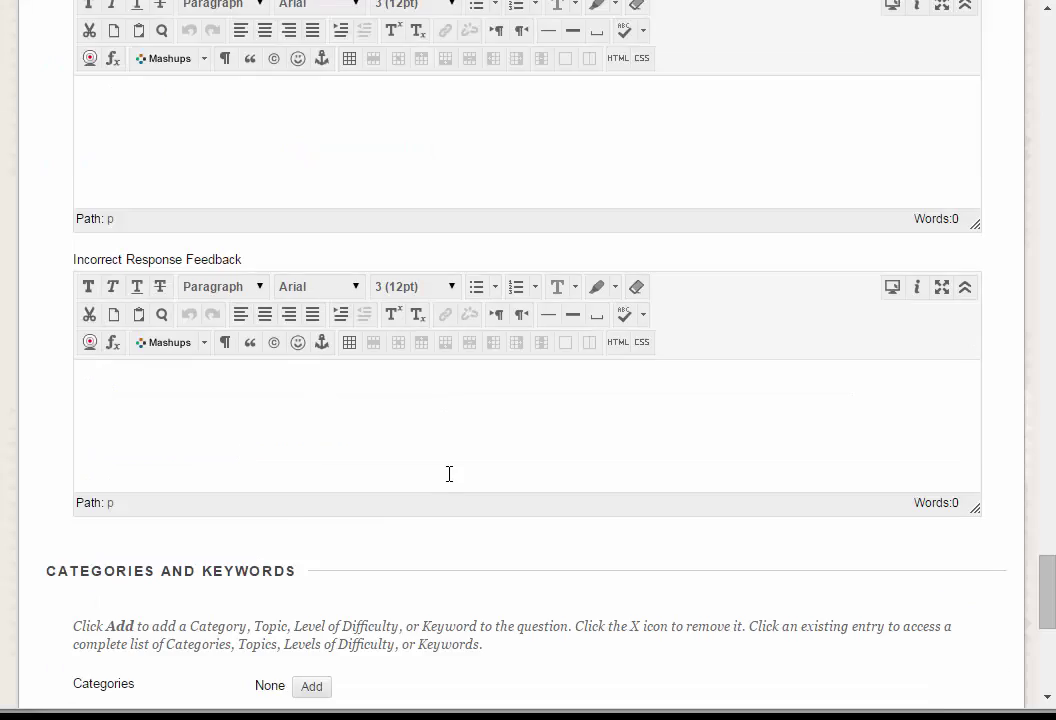
pyautogui.click(935, 655)
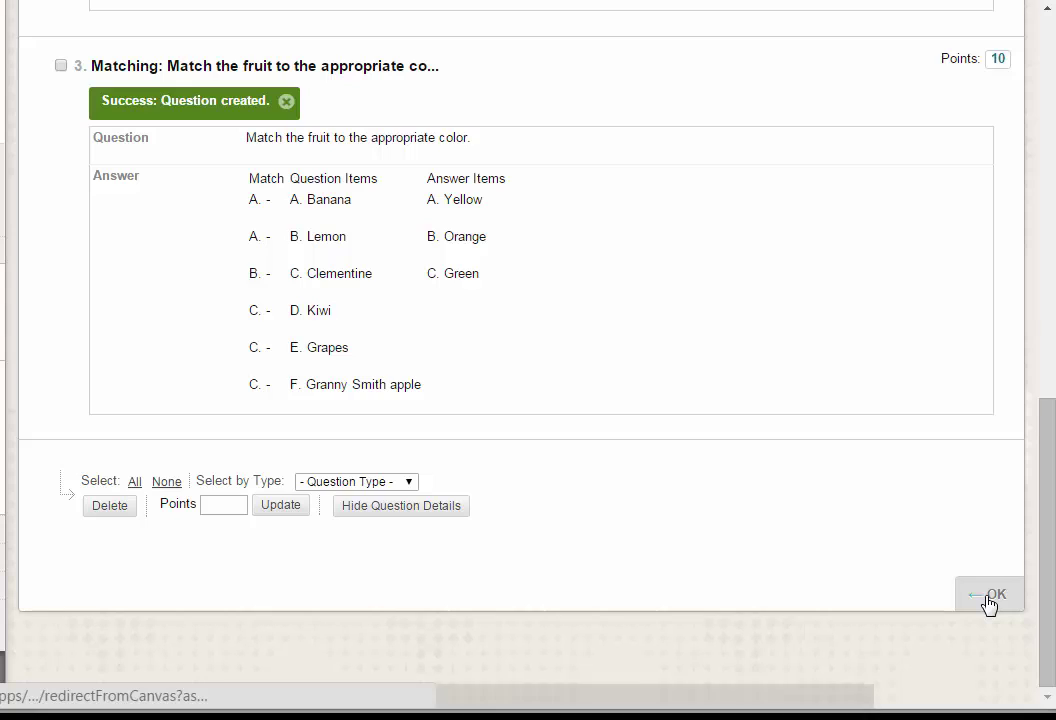
# Finish editing the test's questions and add the existing test Test Item Showcase to the module
pyautogui.click(989, 600)
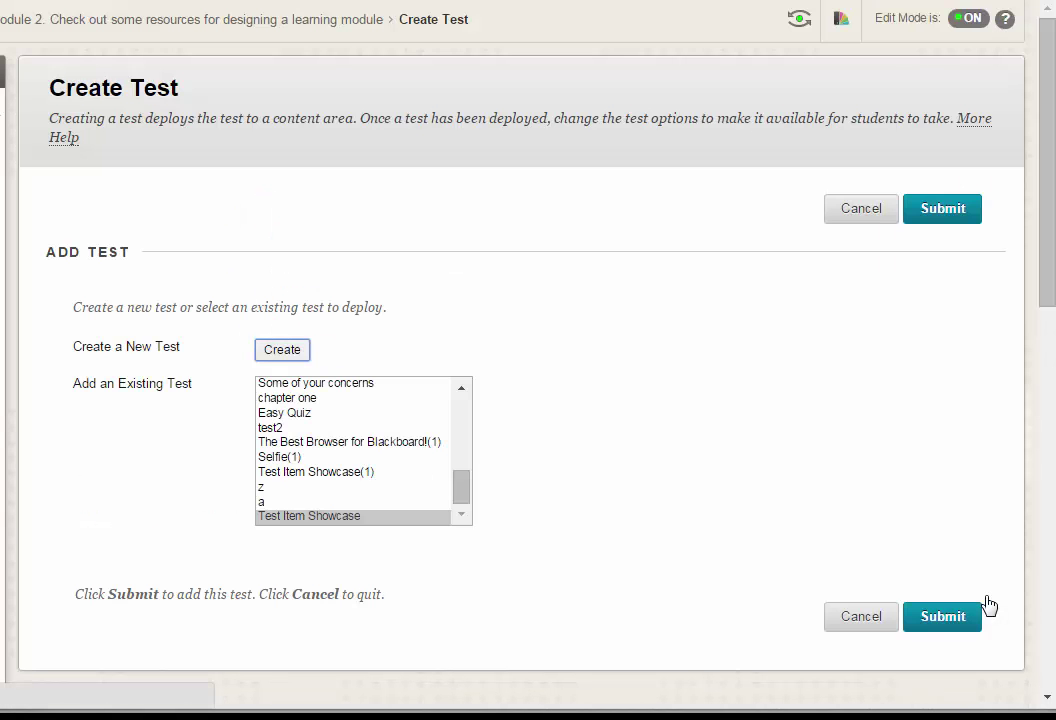
pyautogui.click(321, 517)
pyautogui.click(950, 212)
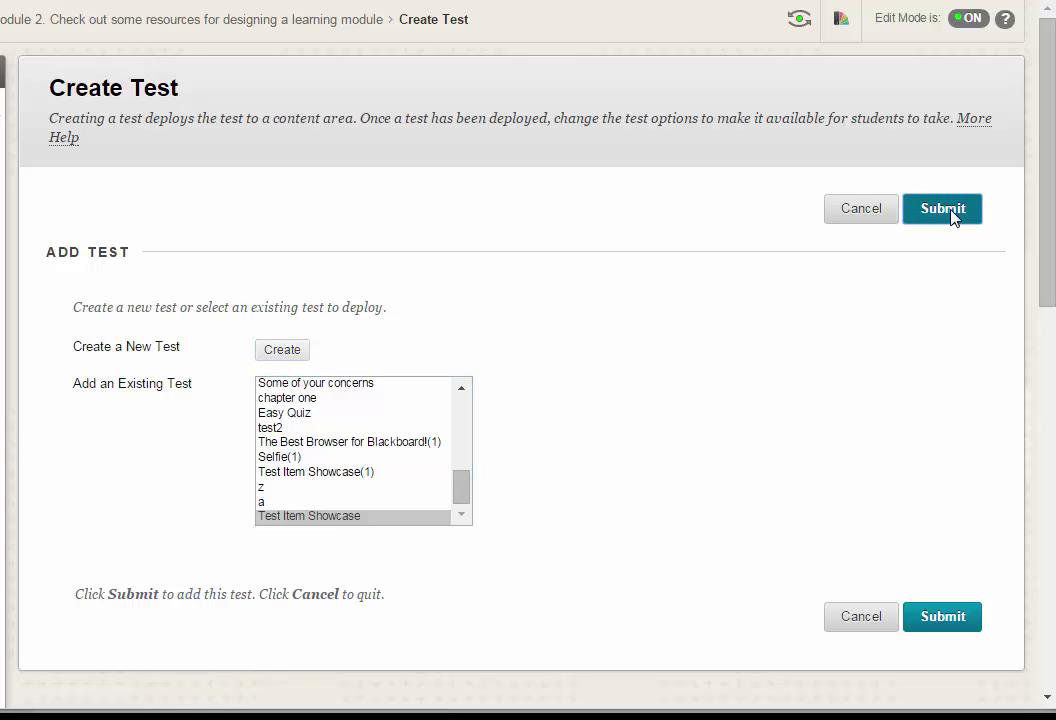
# Make the test link available and leave multiple attempts disabled
pyautogui.scroll(-4, 1005, 378)
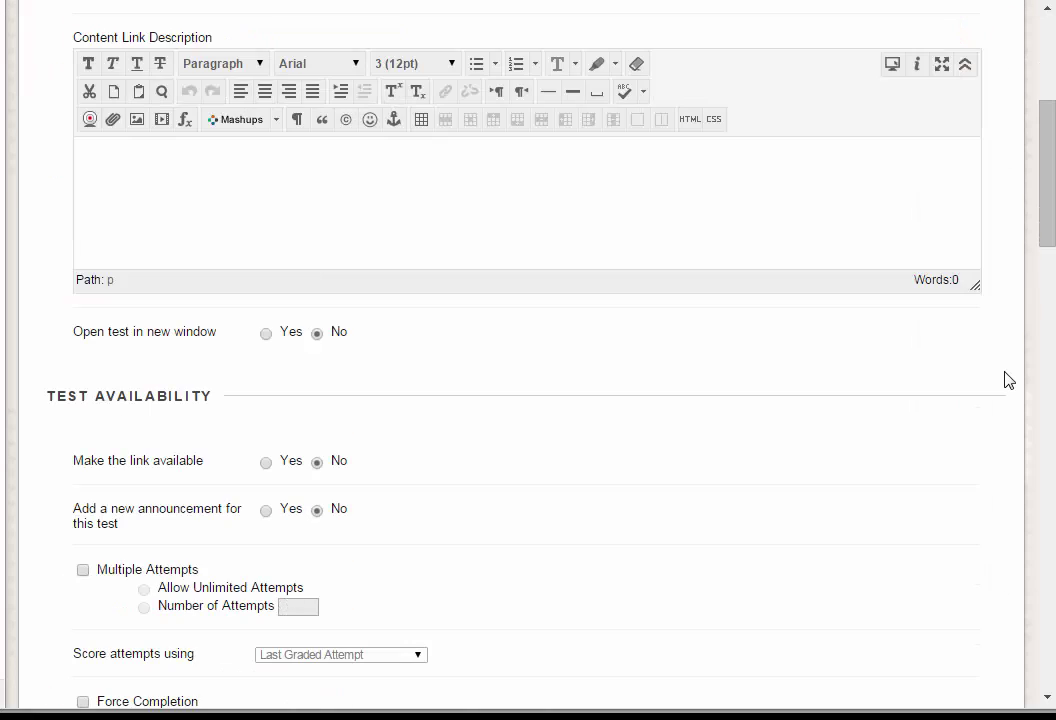
pyautogui.scroll(-3, 1006, 378)
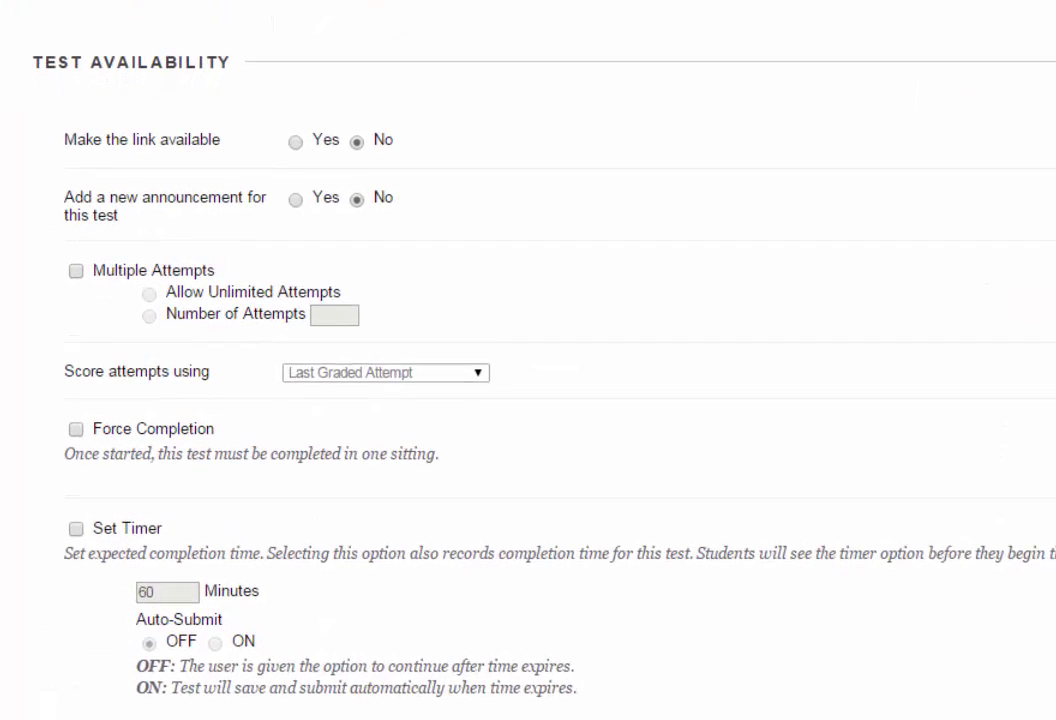
pyautogui.click(325, 121)
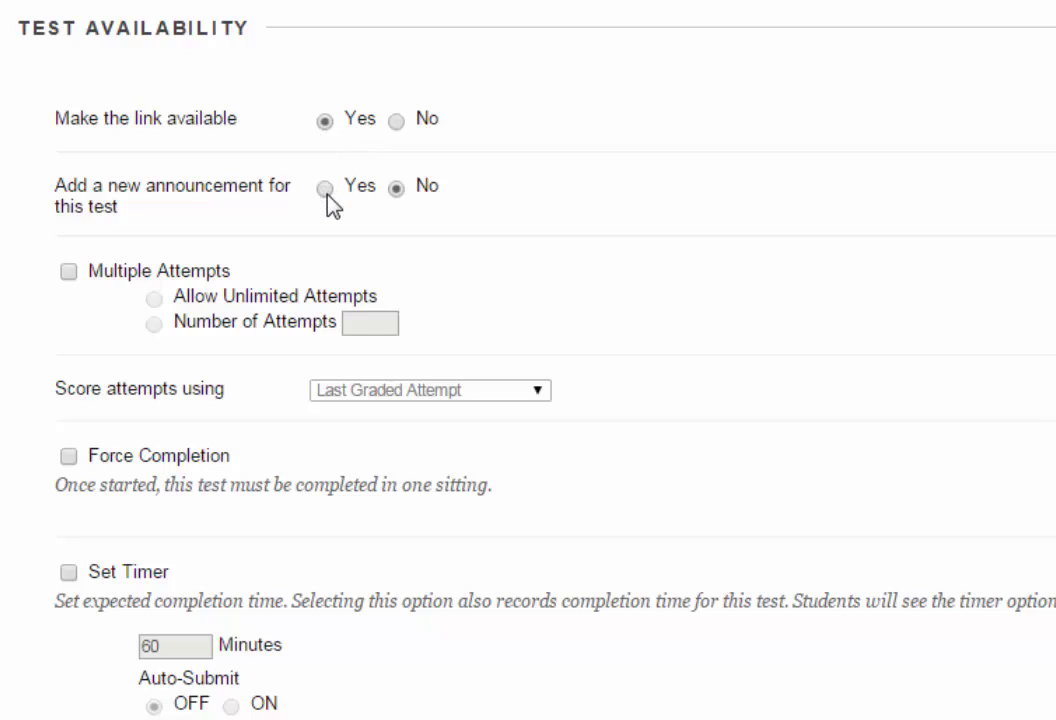
pyautogui.click(69, 272)
pyautogui.click(69, 272)
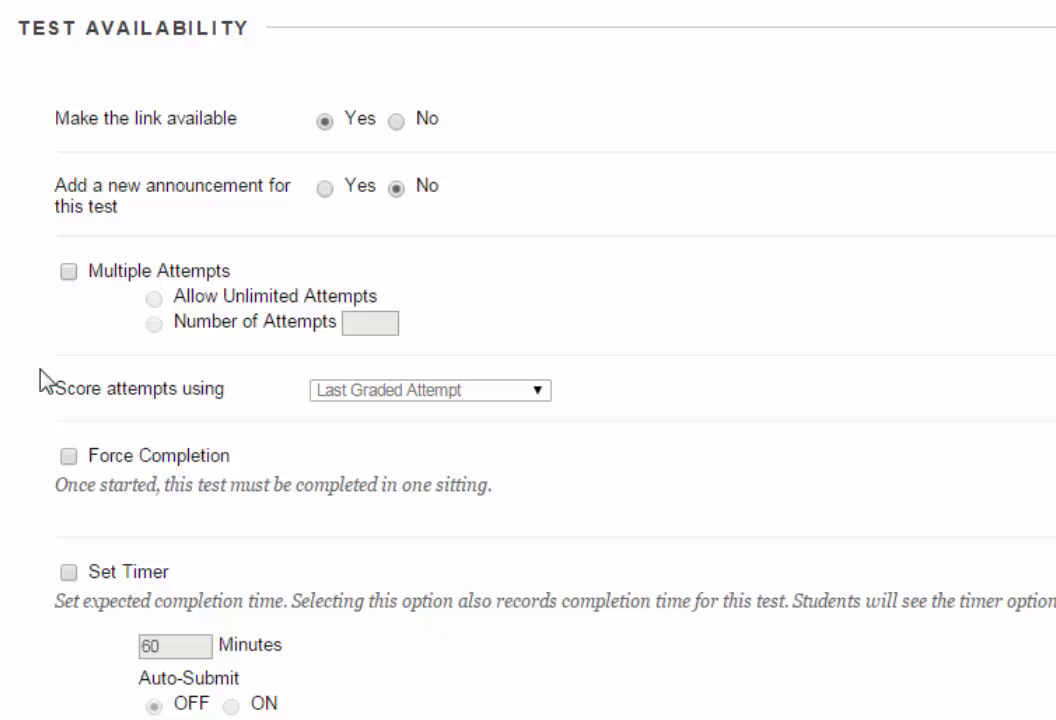
# Enable force completion and a 60-minute timer with auto-submit on for the test
pyautogui.click(68, 457)
pyautogui.scroll(-1, 48, 470)
pyautogui.click(54, 489)
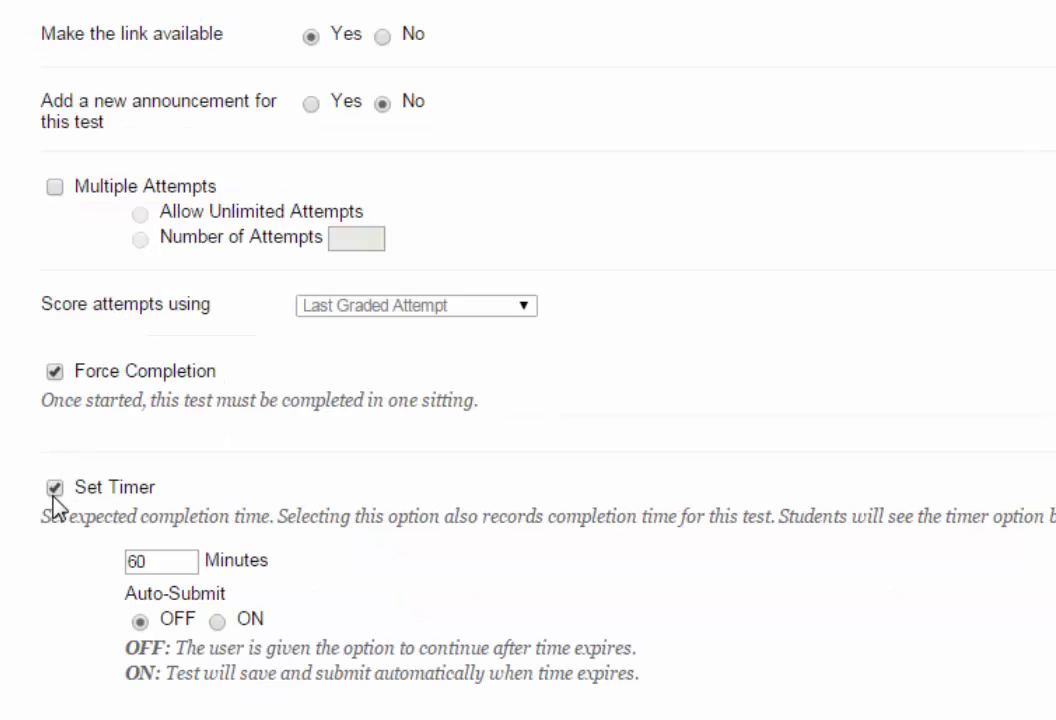
pyautogui.click(217, 621)
# Require a password to access the test and enter the test password
pyautogui.scroll(-5, 181, 673)
pyautogui.scroll(-4, 183, 680)
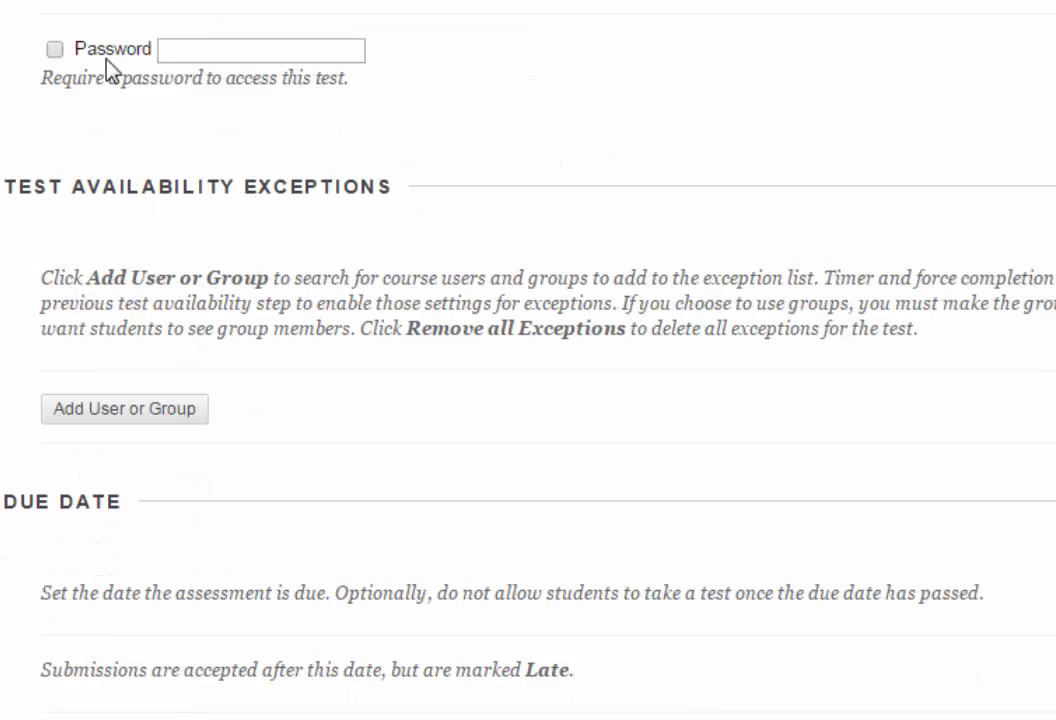
pyautogui.click(54, 49)
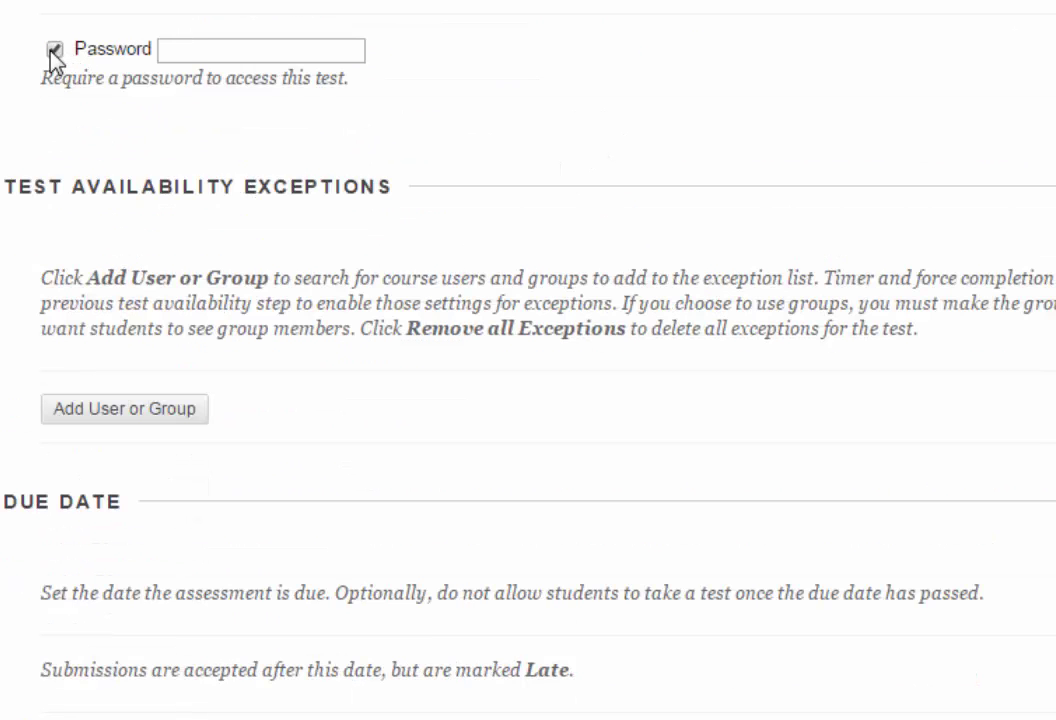
pyautogui.click(182, 51)
pyautogui.write('password')
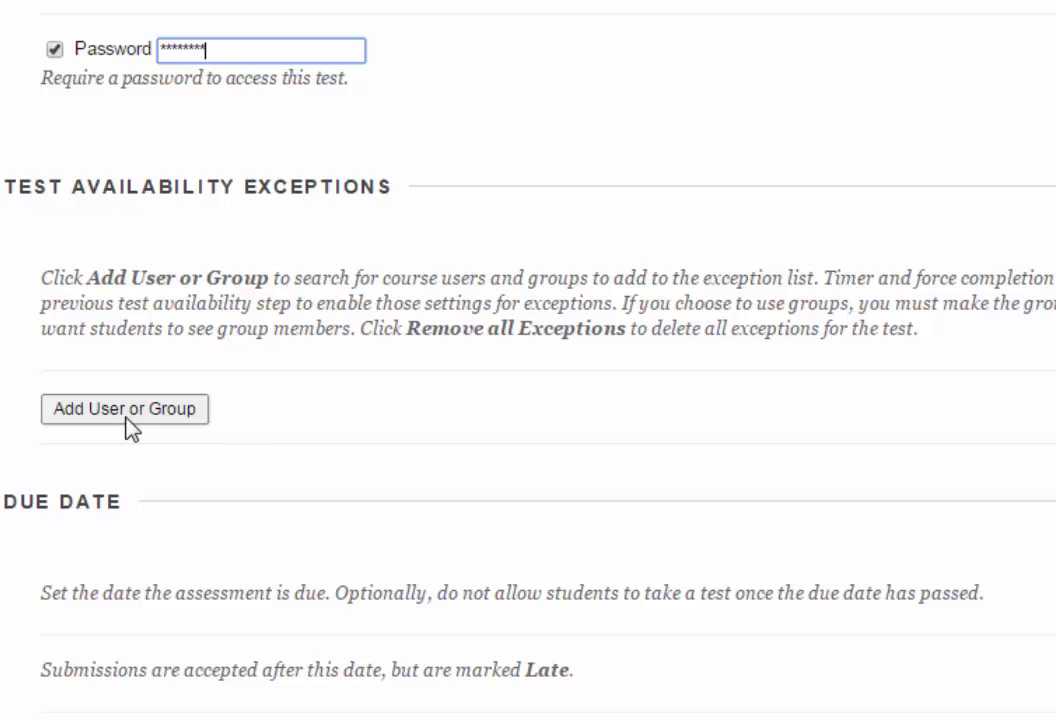
# Enable a due date of 10/19/2015 at 11:59 PM and disallow starting the test once it has passed
pyautogui.scroll(-5, 128, 428)
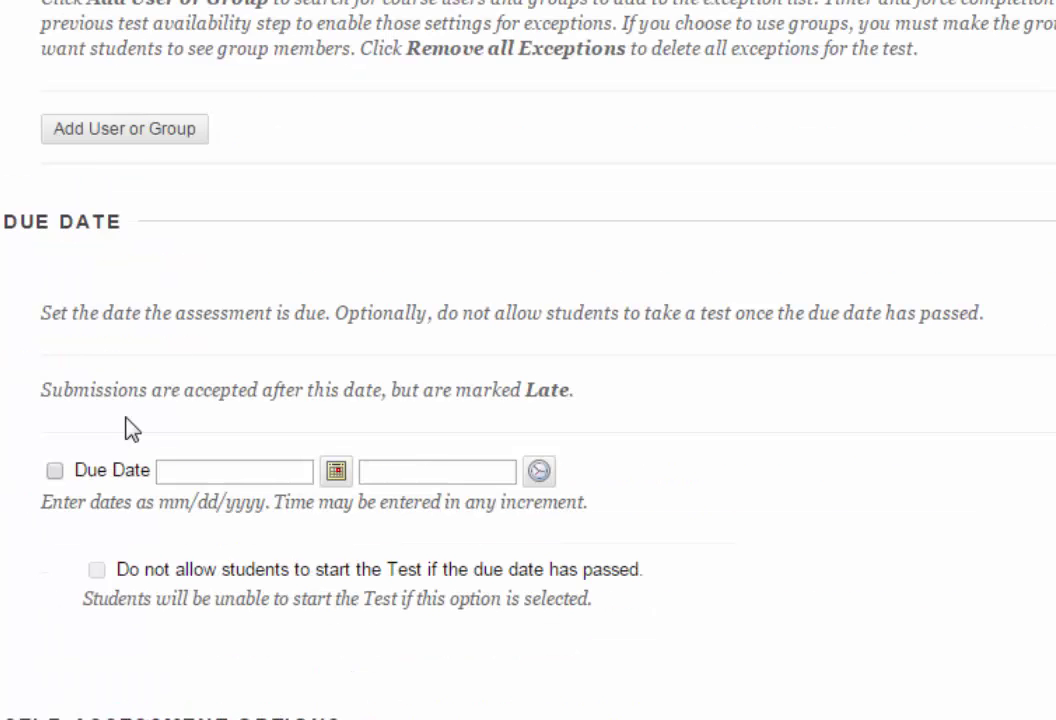
pyautogui.click(54, 191)
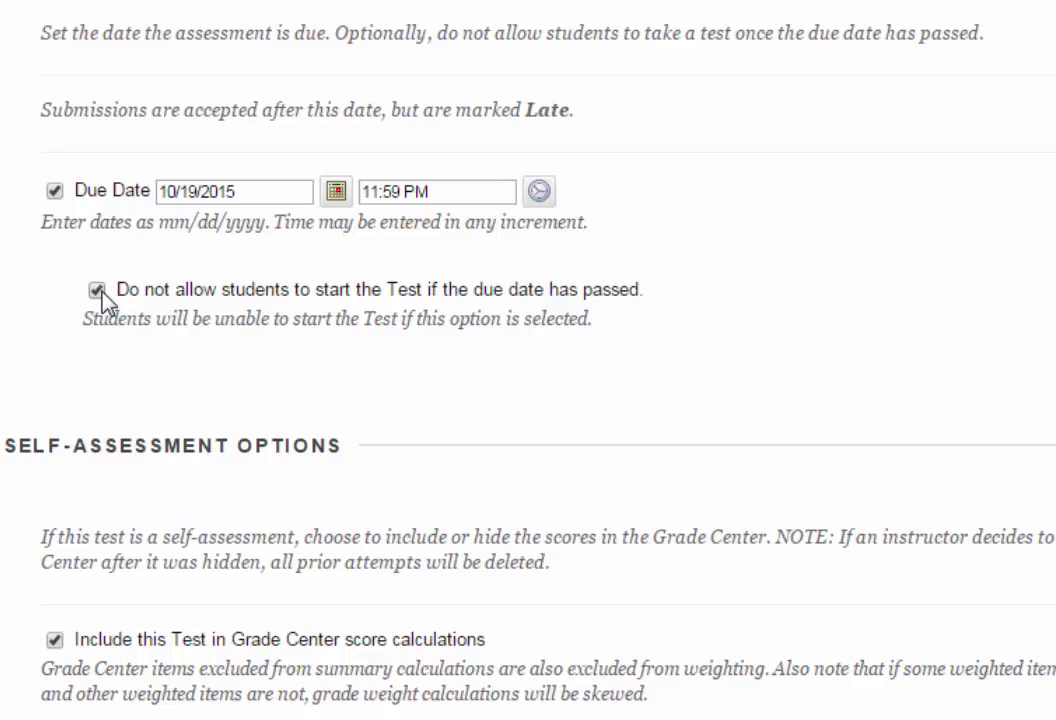
# Review the self-assessment options for including the test in Grade Center score calculations and hiding its results
pyautogui.scroll(-5, 101, 292)
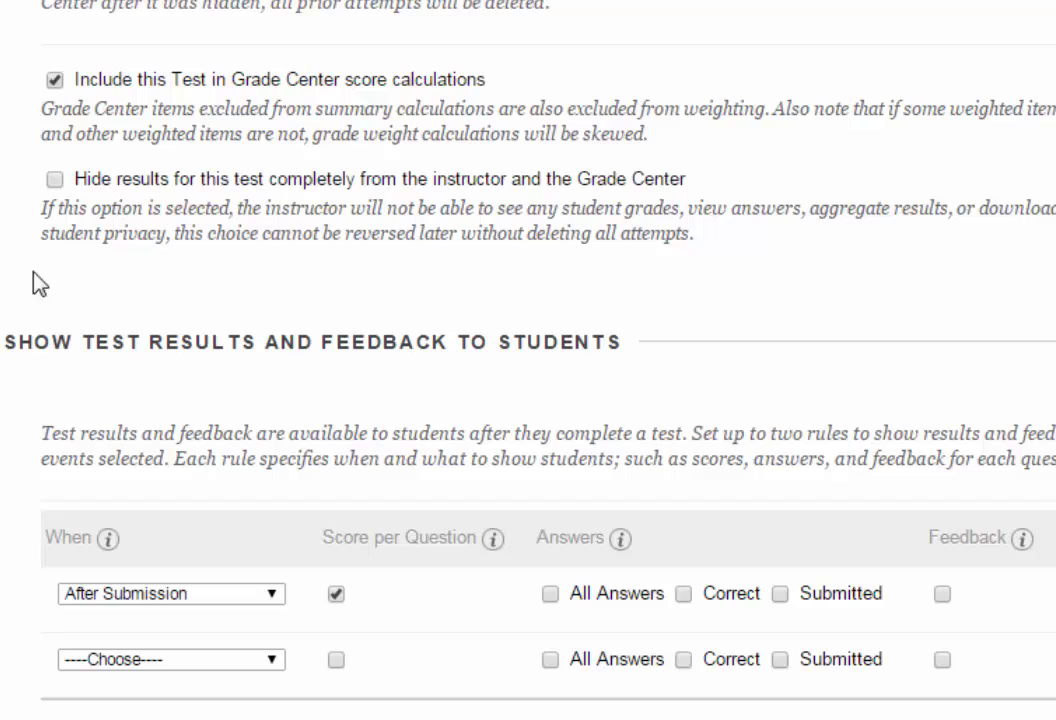
pyautogui.click(55, 80)
pyautogui.click(55, 180)
pyautogui.scroll(-3, 528, 400)
pyautogui.scroll(-2, 1, 427)
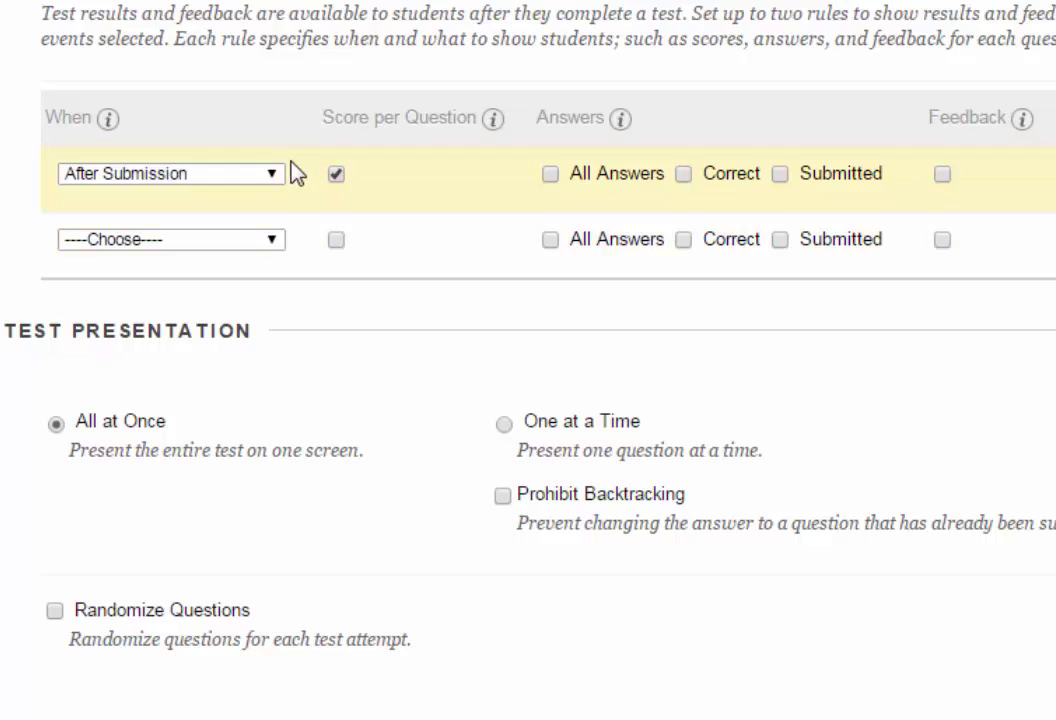
# Keep the first results rule at After Submission with score per question, and enable feedback for it
pyautogui.click(274, 177)
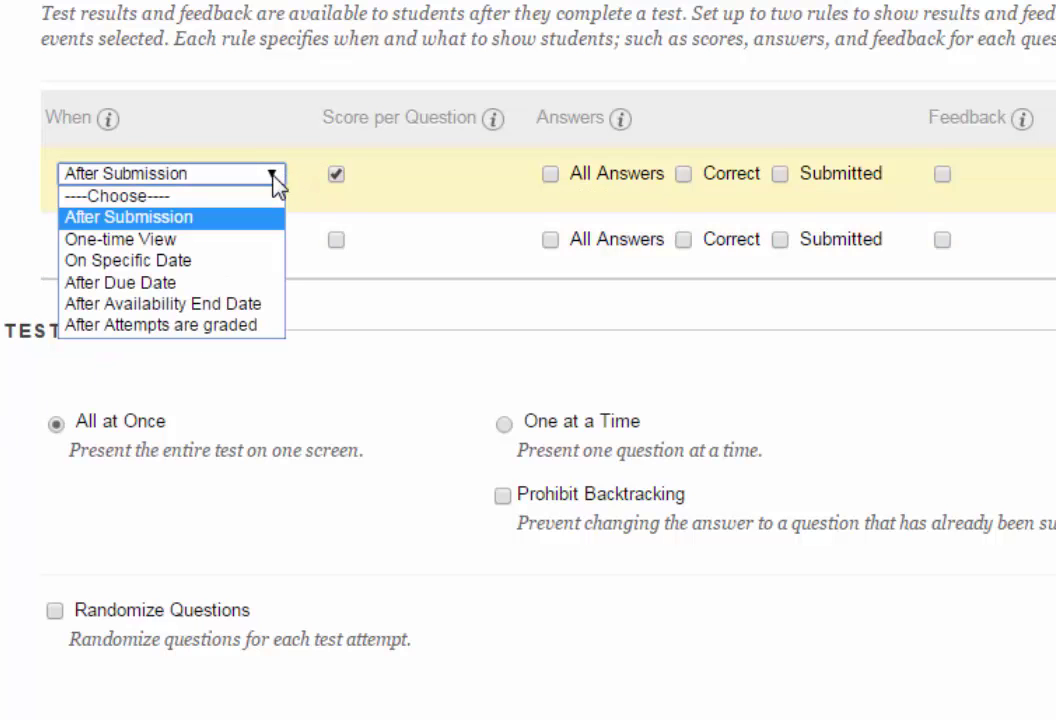
pyautogui.click(272, 175)
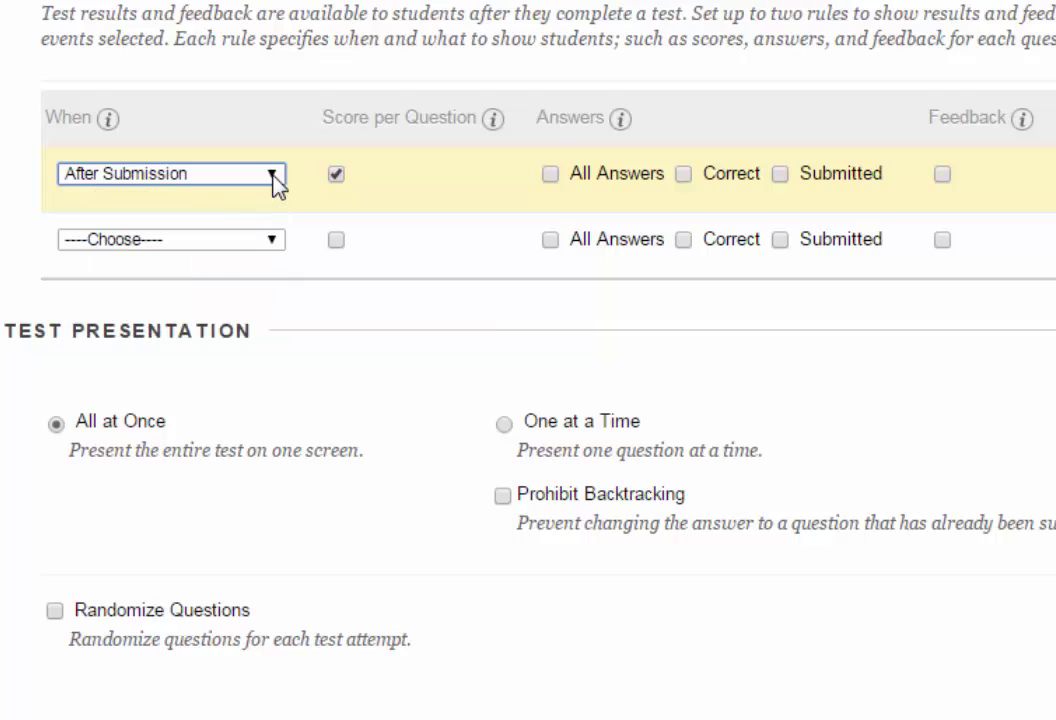
pyautogui.click(336, 176)
pyautogui.click(942, 175)
# Present the test one question at a time with backtracking prohibited, and randomize the questions for each attempt
pyautogui.scroll(-1, 935, 300)
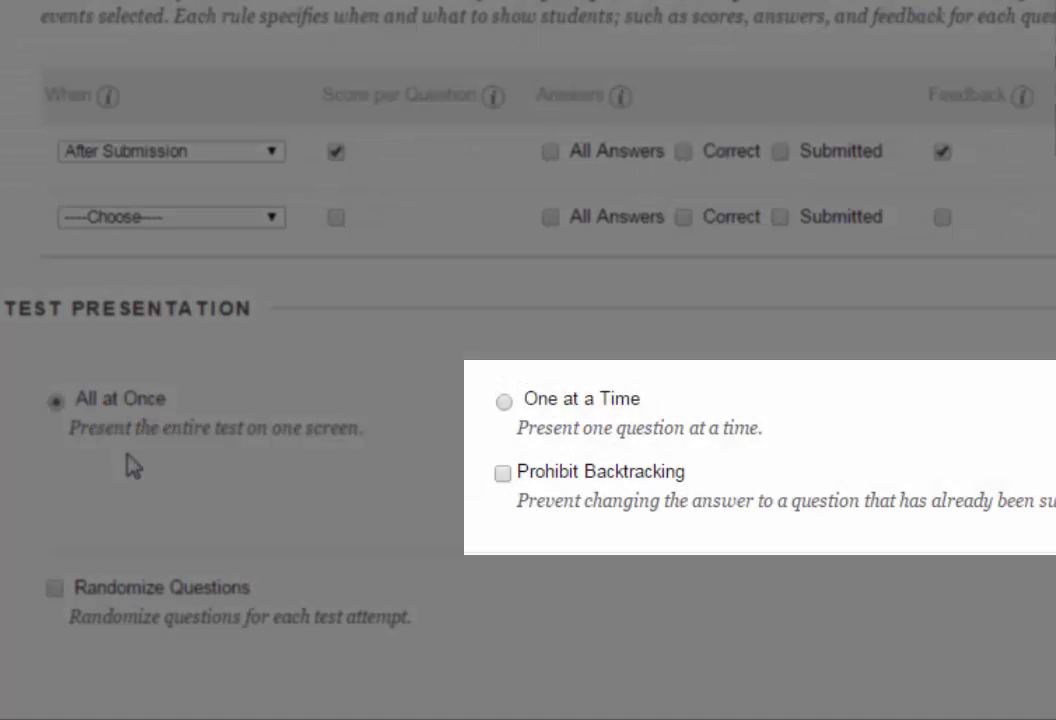
pyautogui.click(504, 401)
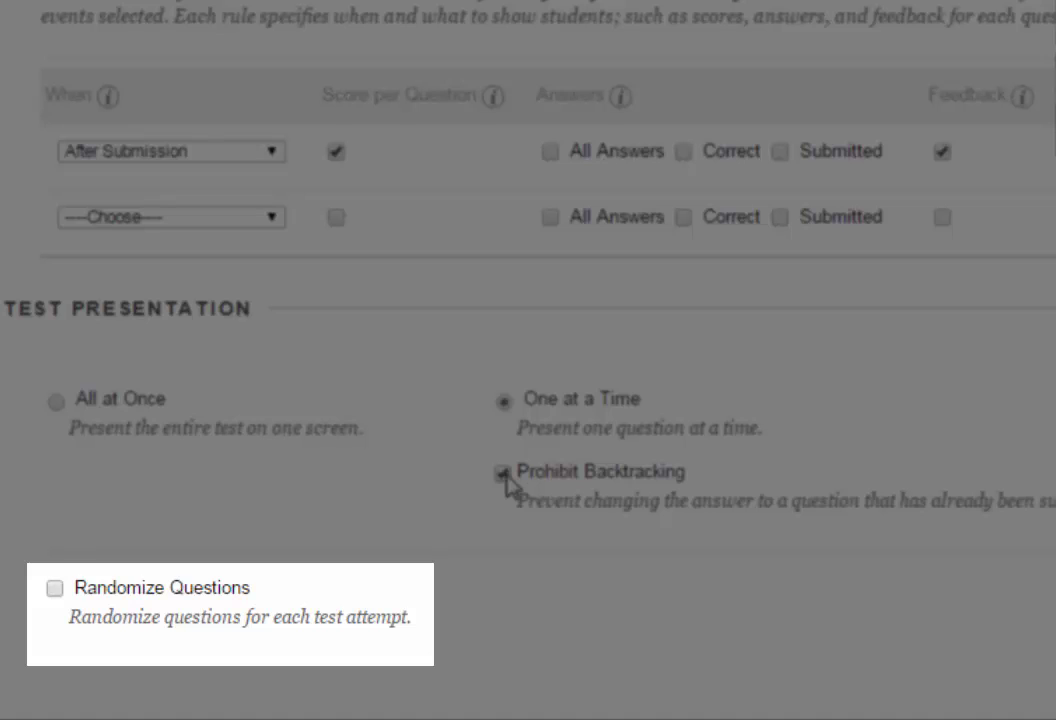
pyautogui.click(54, 588)
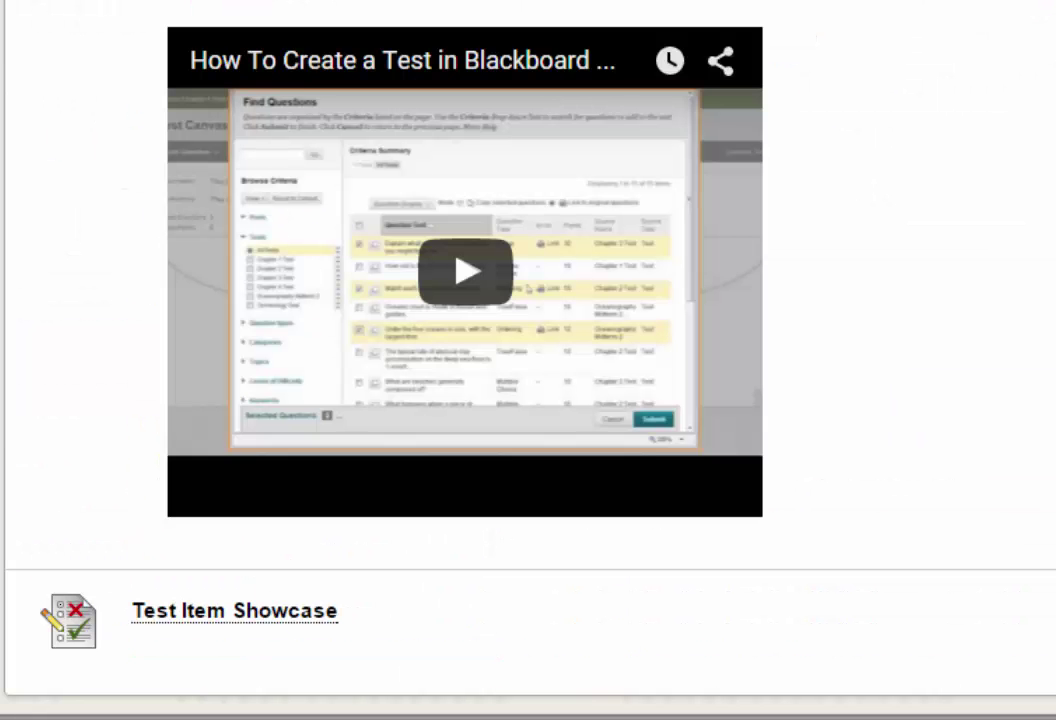
# Open the deployed Test Item Showcase from the course module and begin its preview attempt
pyautogui.moveTo(594, 693)
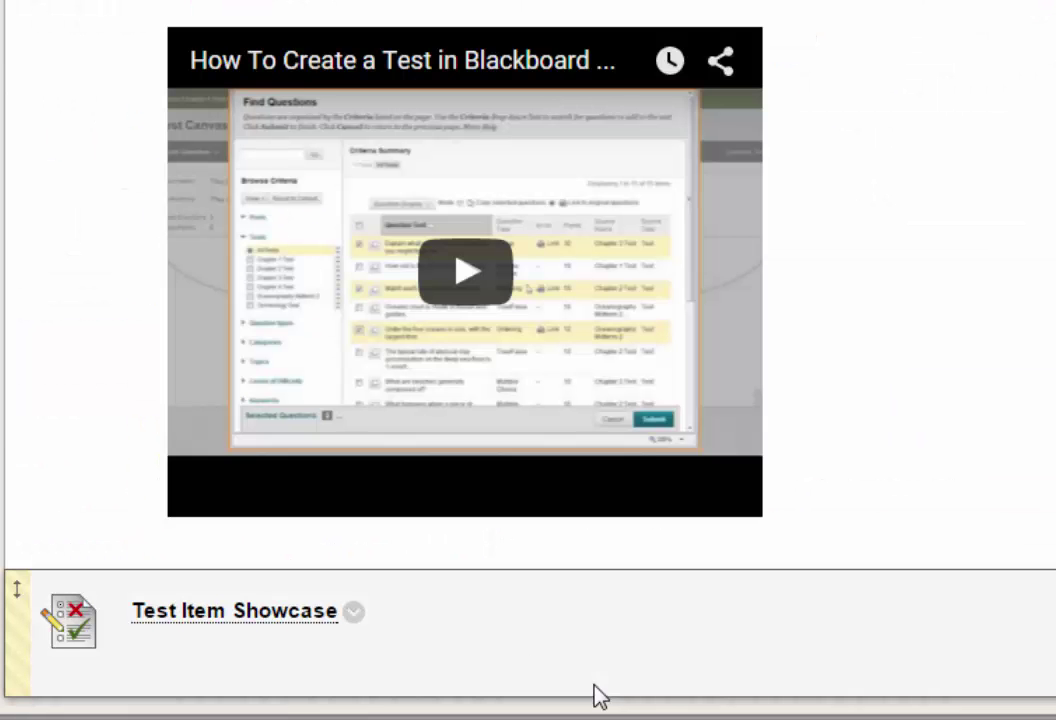
pyautogui.click(355, 616)
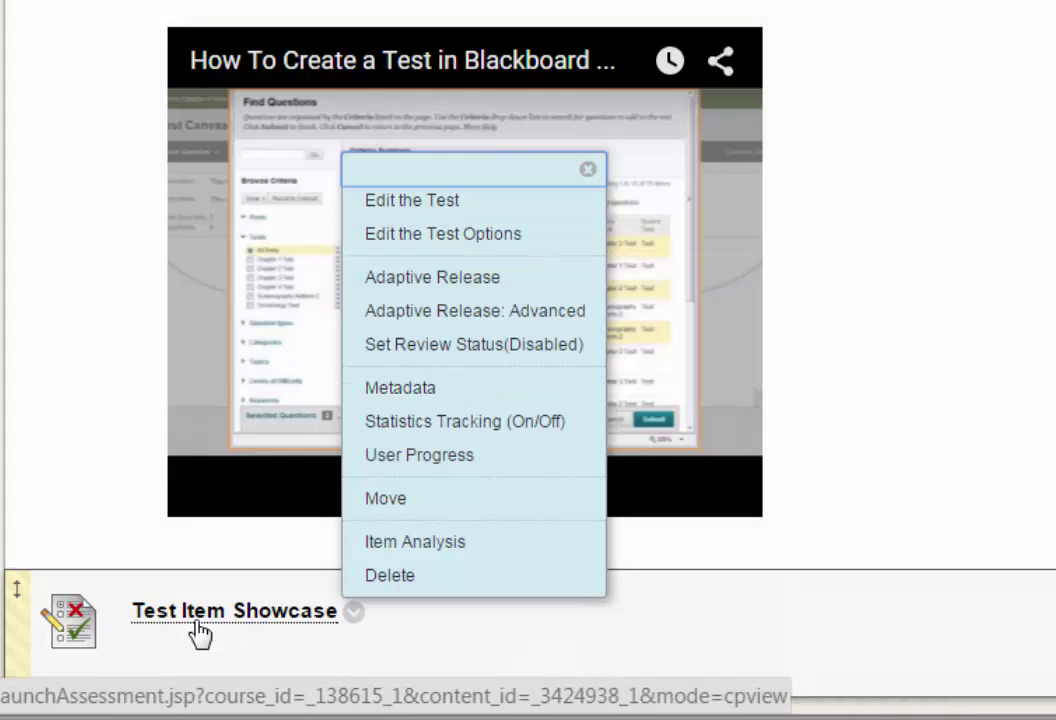
pyautogui.click(197, 621)
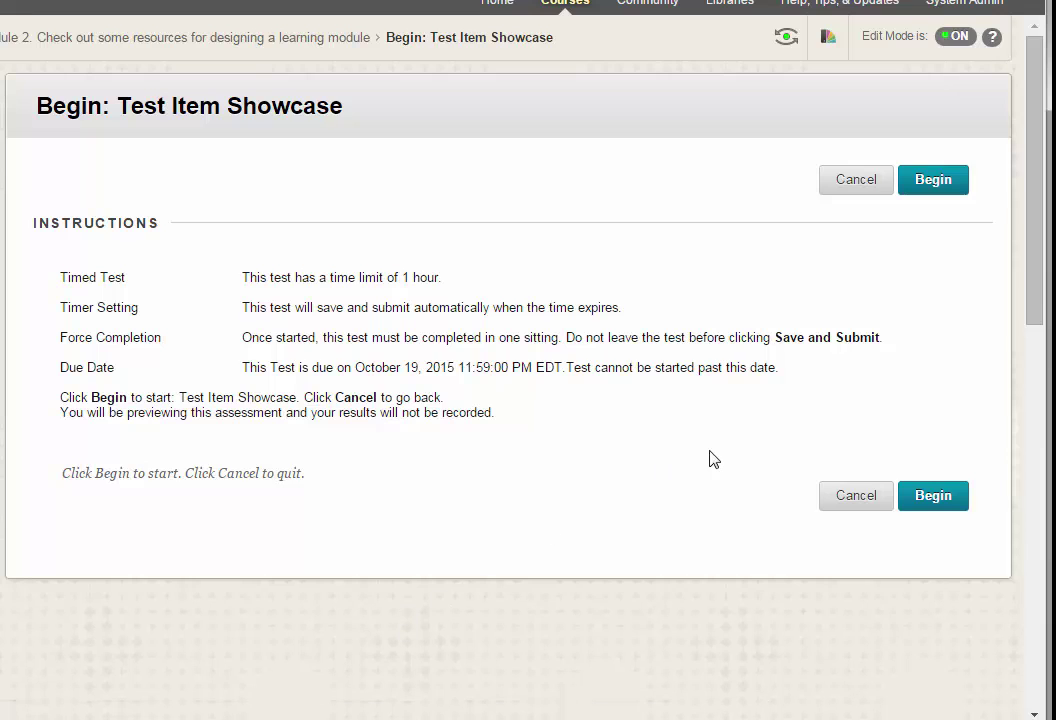
pyautogui.click(933, 495)
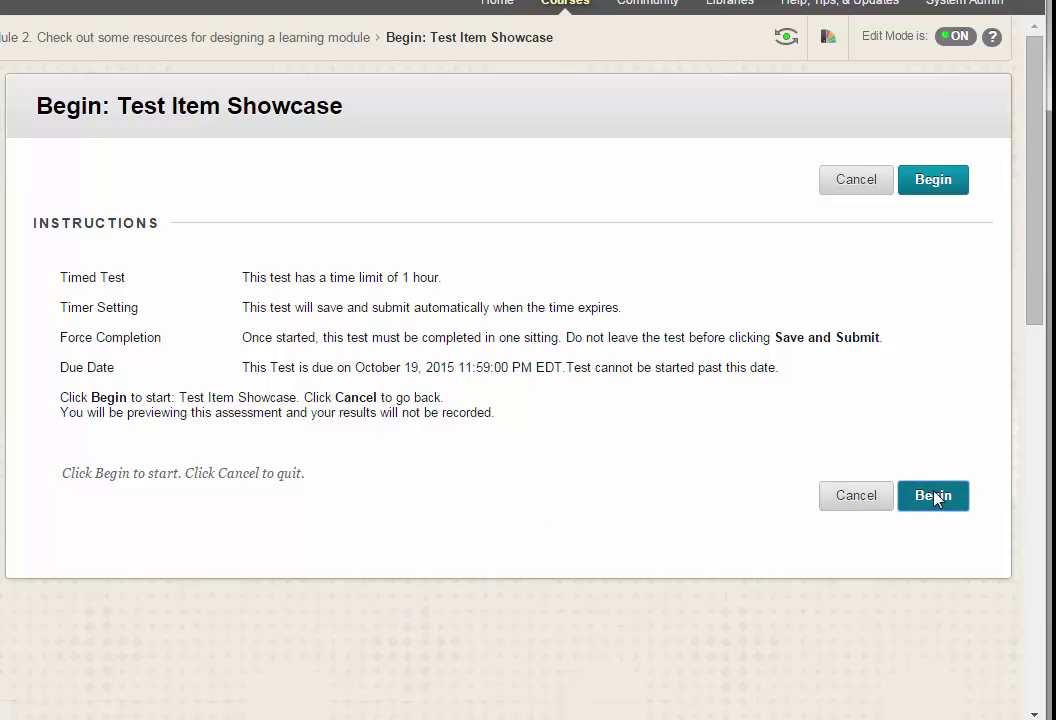